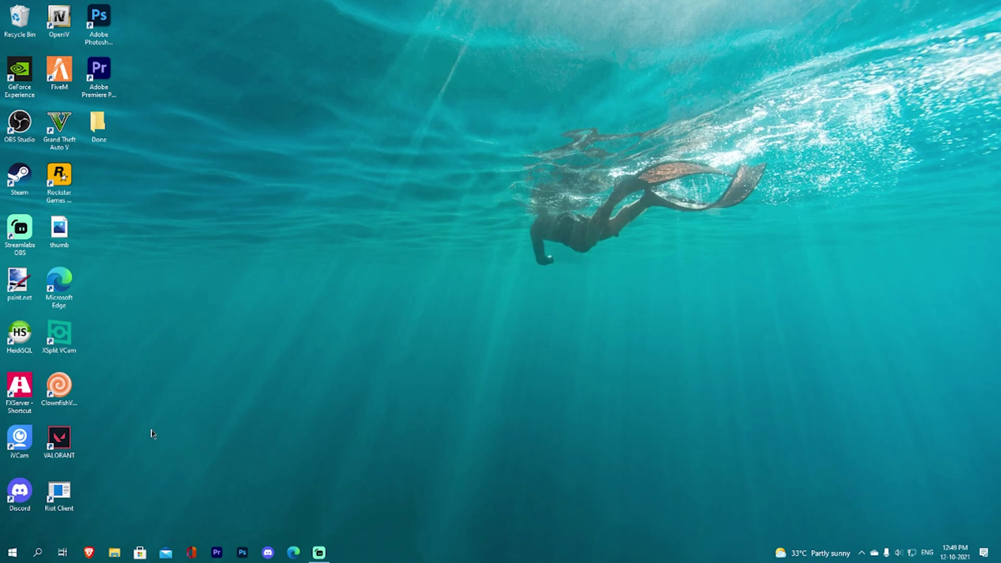
Move the HeidiSQL shortcut from the icon column to the middle of the desktop and select it.
drag(16, 338, 413, 130)
drag(475, 128, 369, 95)
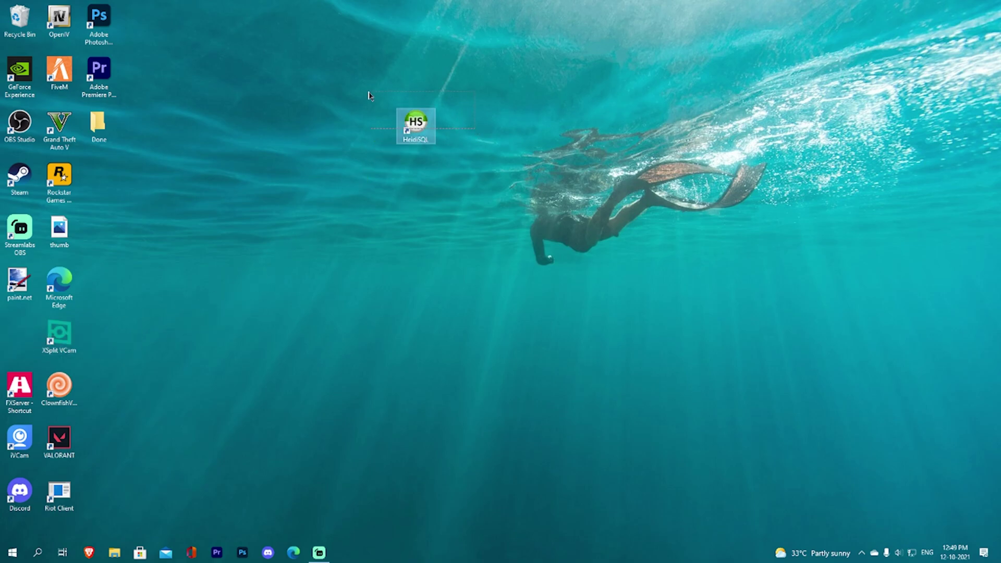
Deselect the shortcut and launch XAMPP Control Panel from a Start search for 'xa'.
click(379, 180)
click(18, 544)
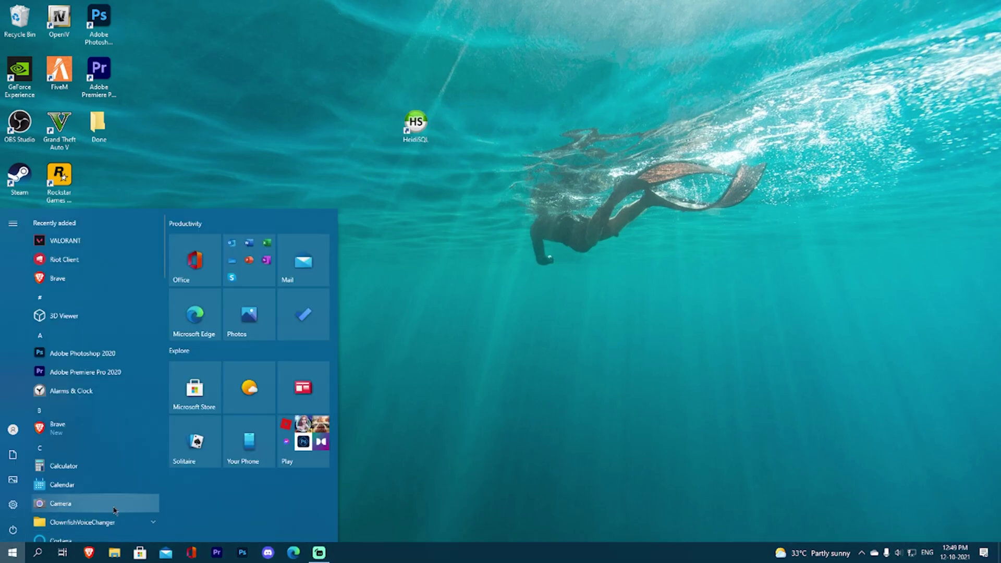
text(xa)
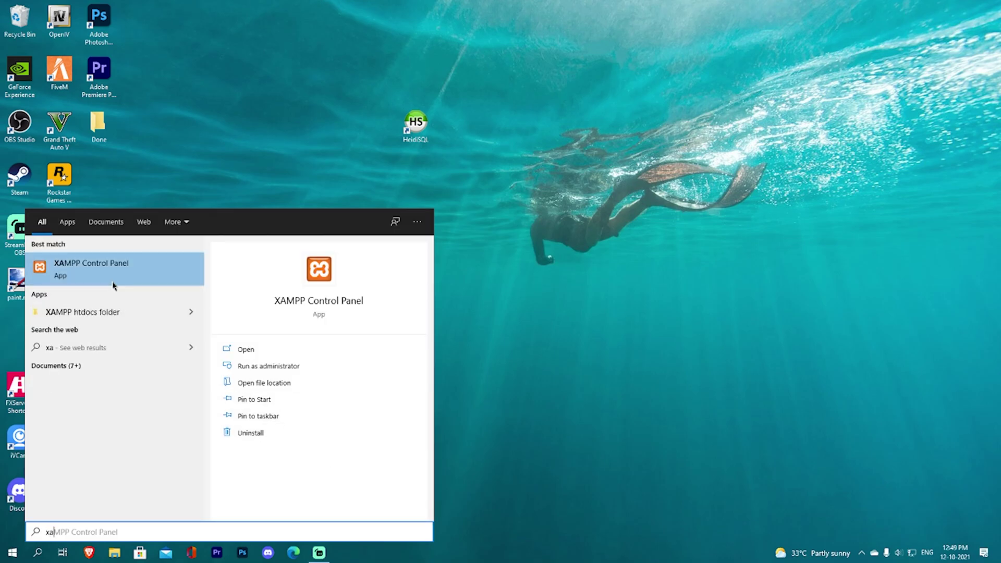
click(247, 348)
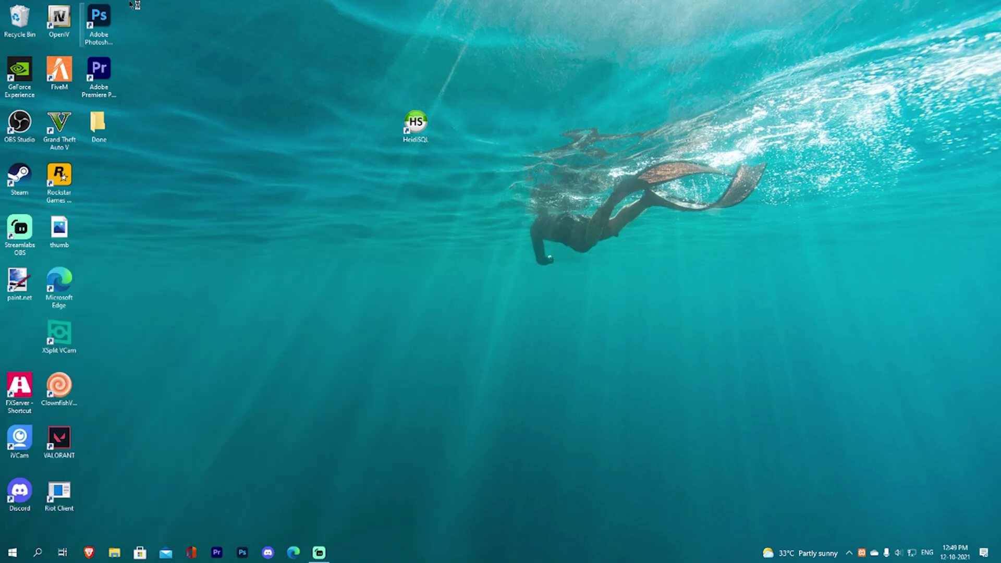
Reposition and close the XAMPP window, then return the HeidiSQL shortcut to the icon column.
drag(128, 12, 282, 59)
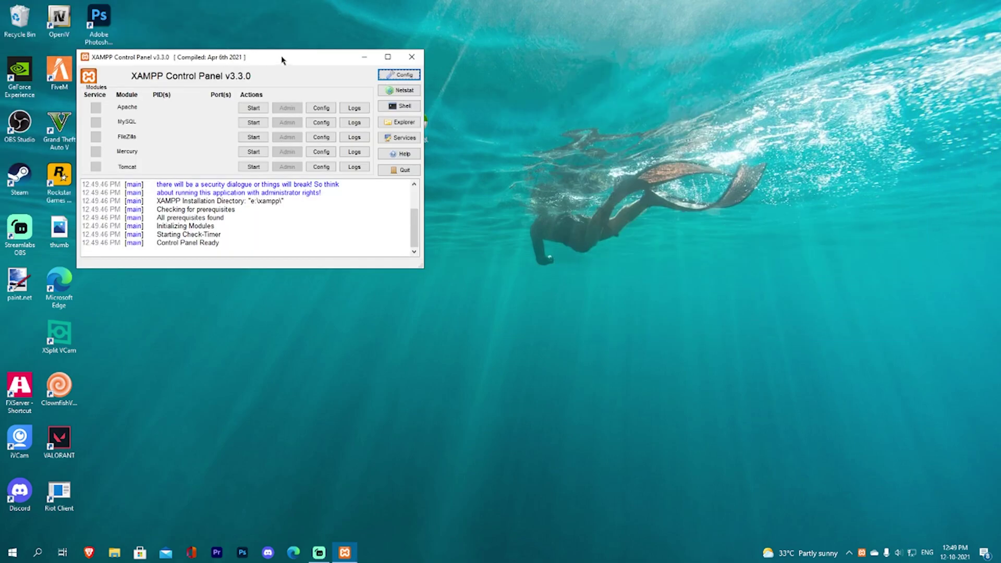
click(412, 57)
drag(415, 125, 17, 334)
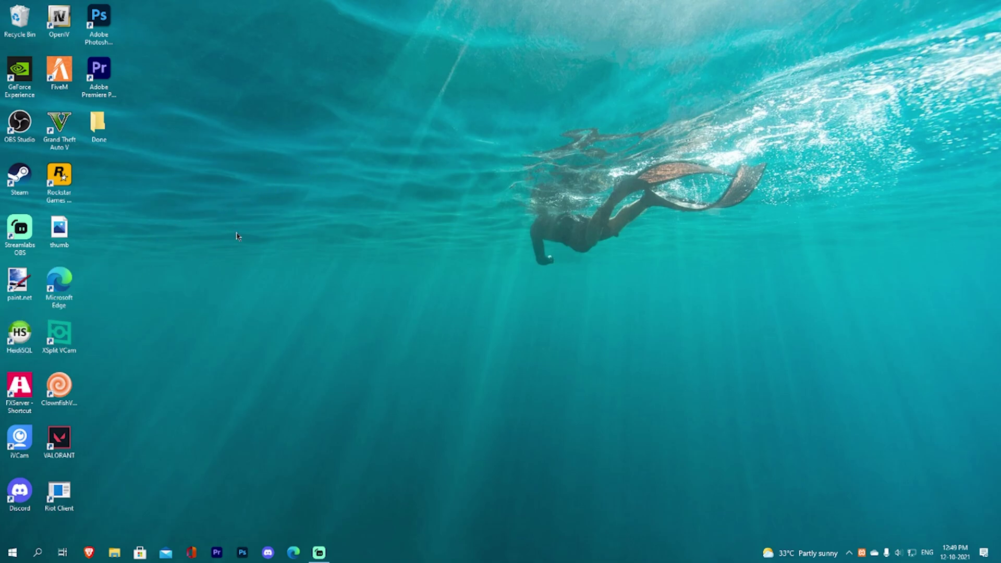
Bring up Brave and close the old Discord support and YouTube Studio tabs.
click(88, 552)
click(244, 10)
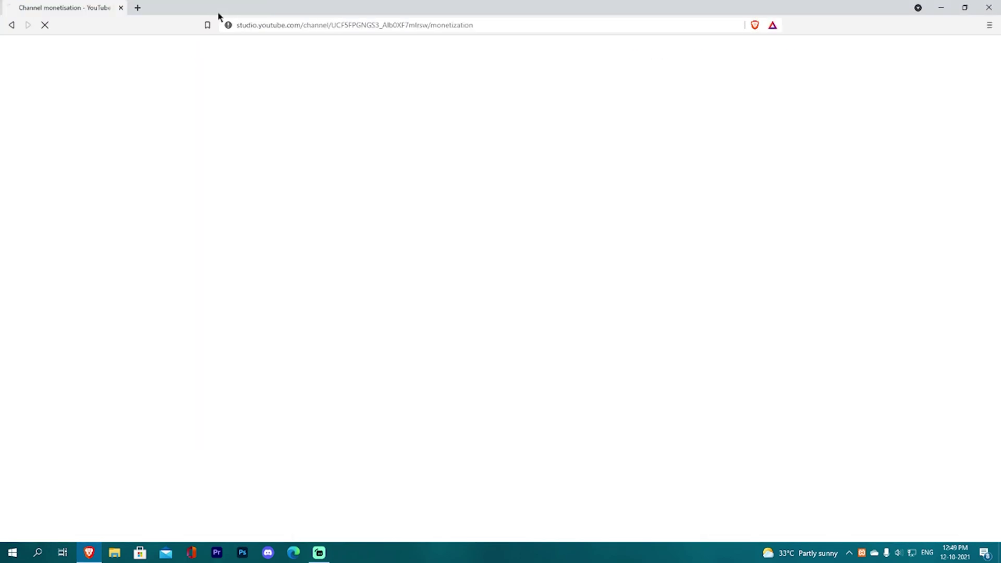
click(118, 7)
click(121, 9)
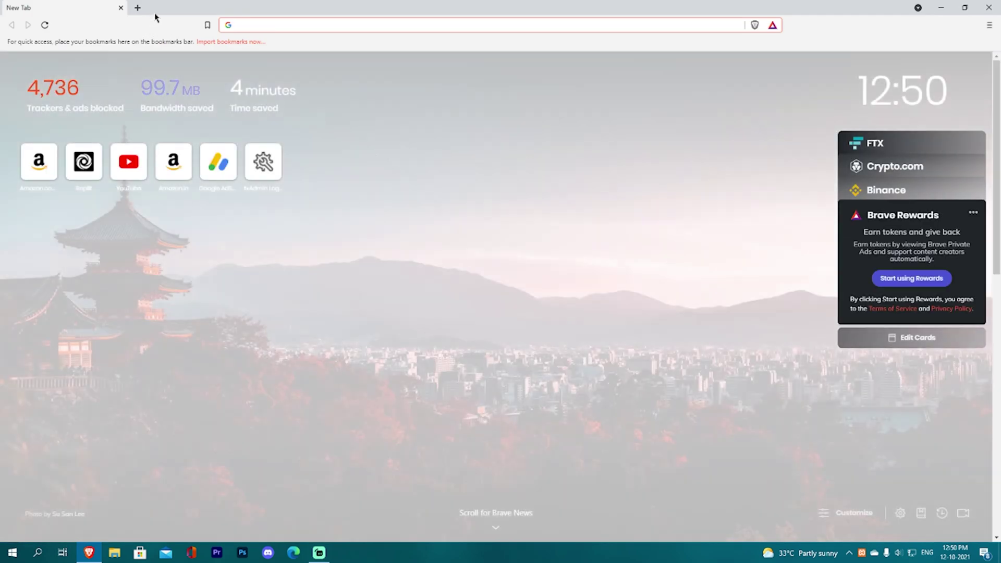
Search 'fivem server hosting' and open FiveM's official Server hosting page.
text(fivem ser)
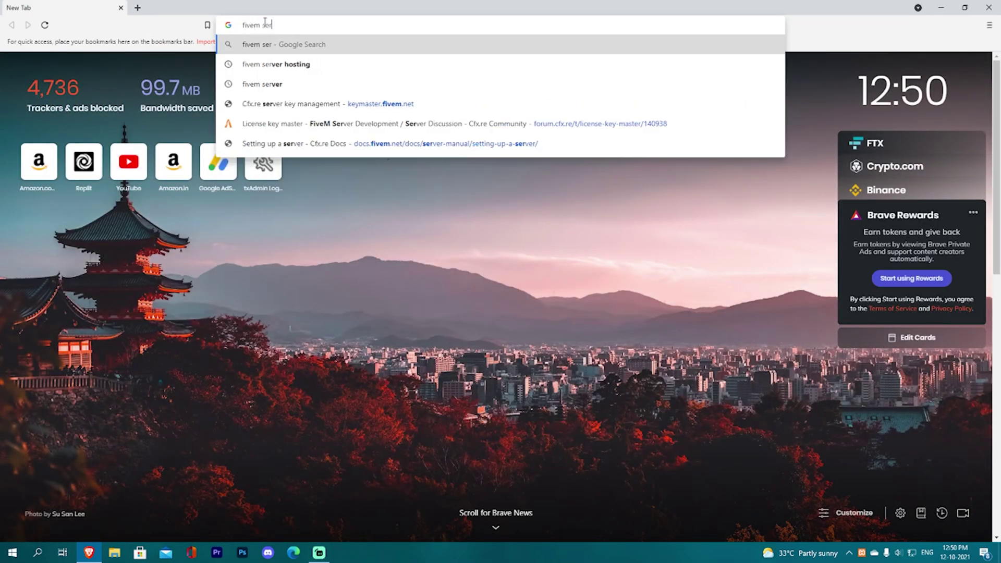
key(Down)
key(Return)
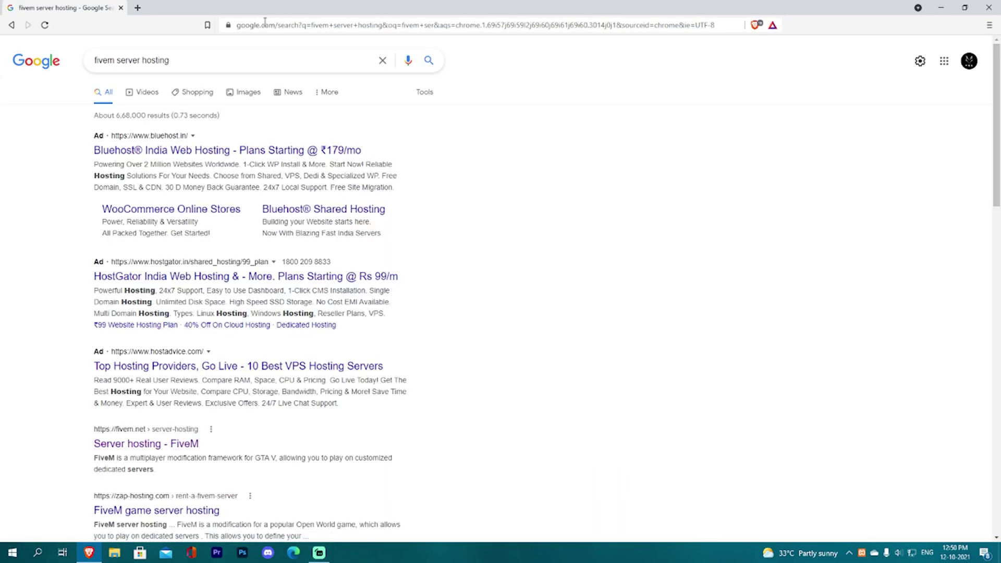
scroll(182, 298, down, 2)
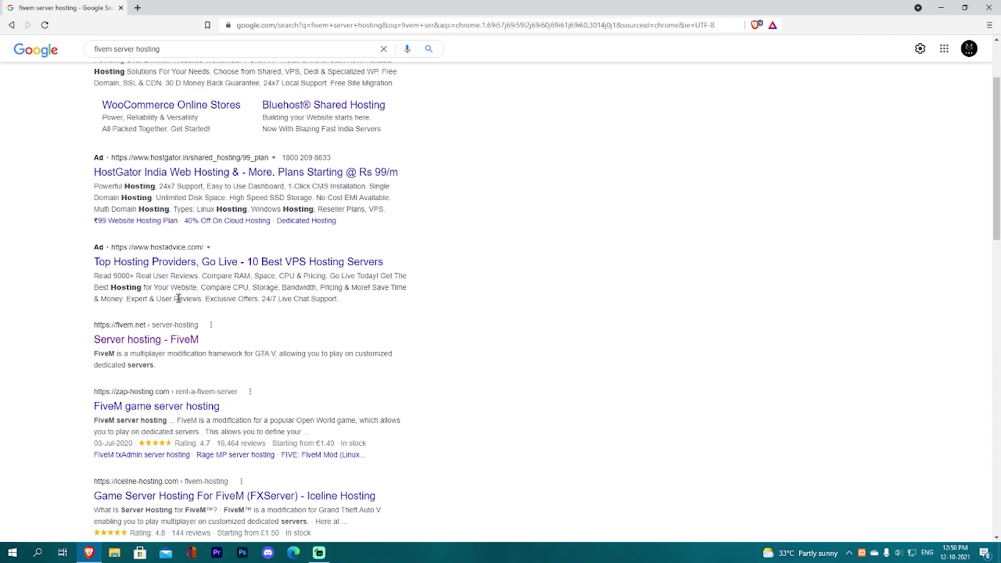
click(125, 336)
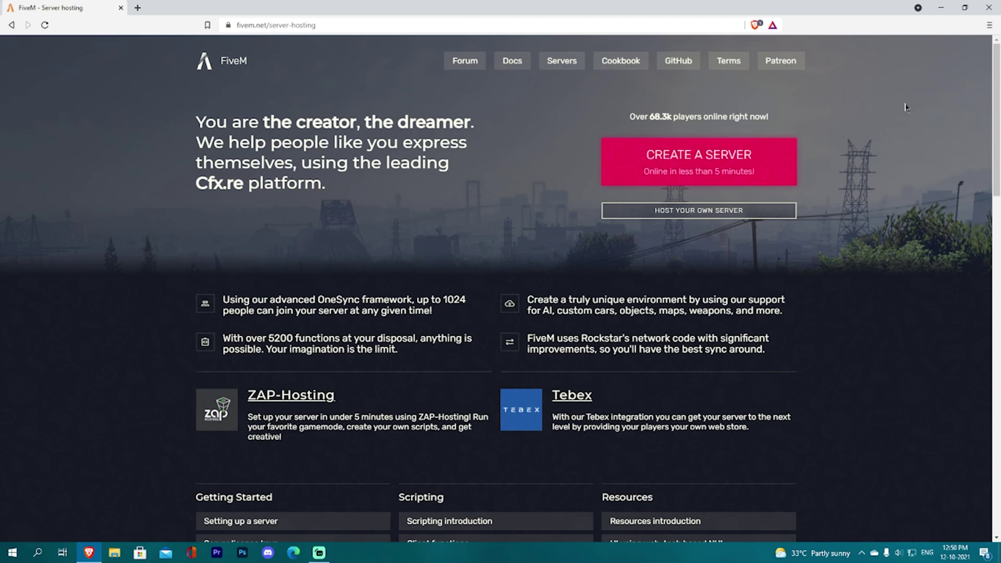
Open the Host Your Own Server guide and scroll through the Setting up a server docs.
click(718, 217)
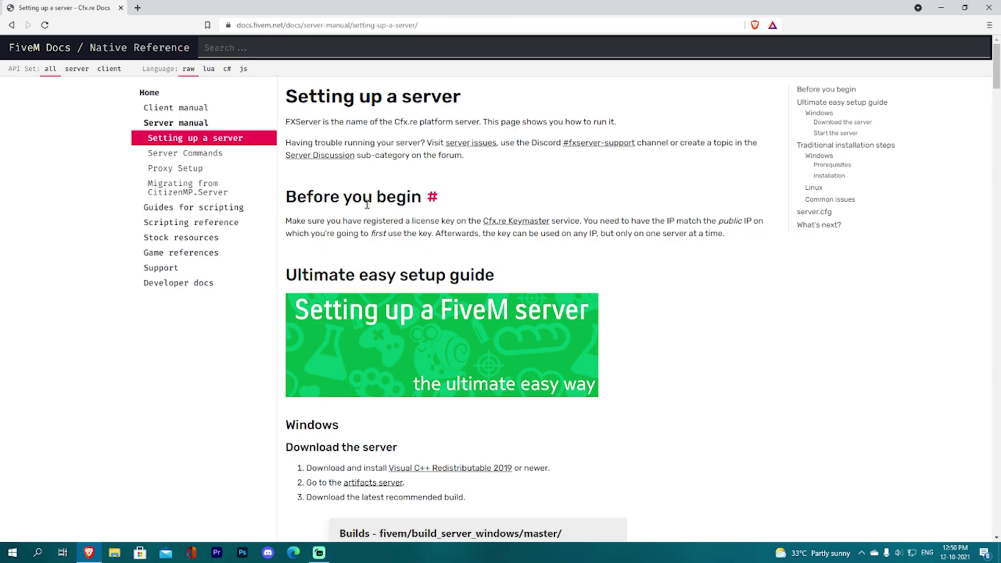
scroll(368, 196, down, 20)
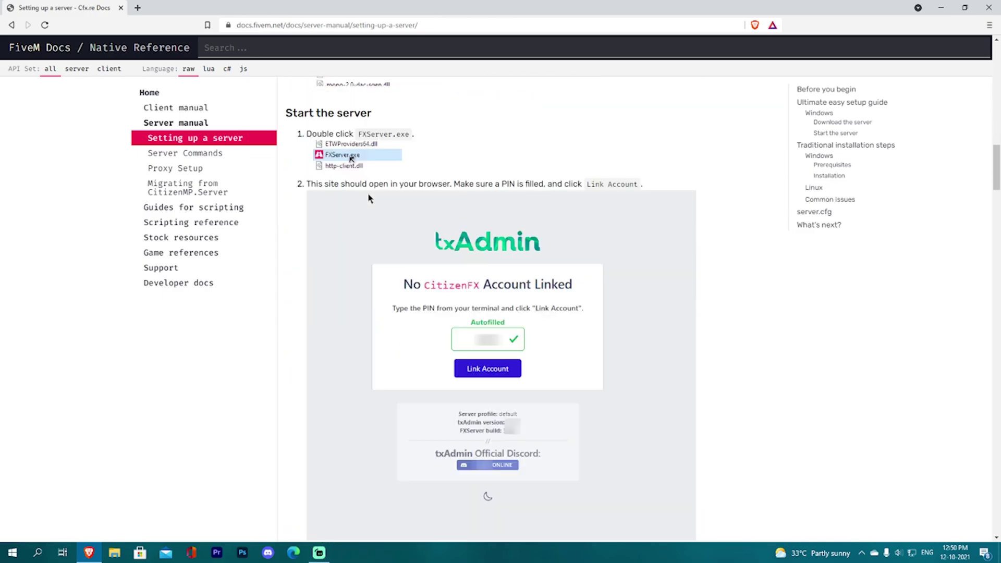
scroll(370, 197, up, 20)
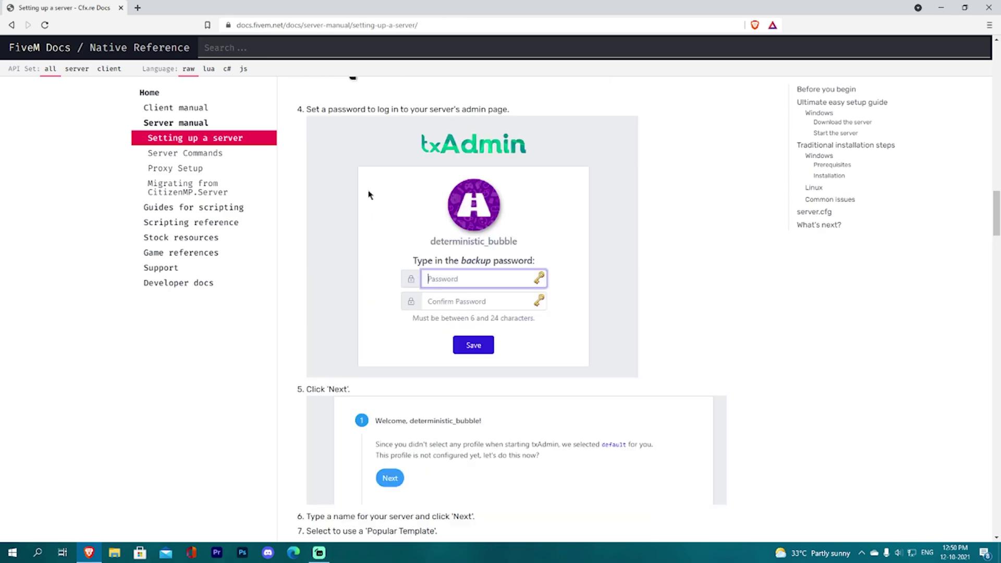
scroll(368, 195, up, 10)
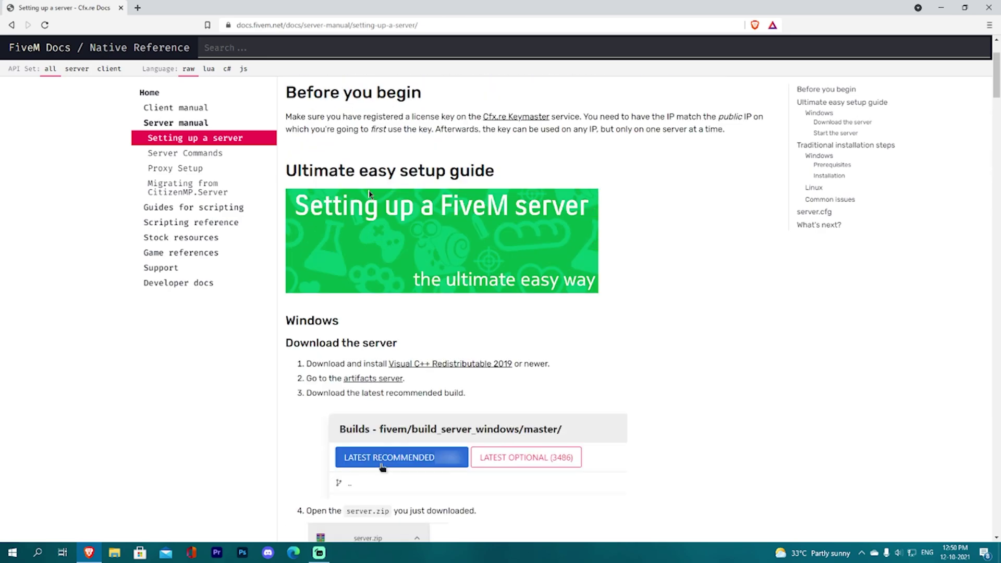
scroll(381, 187, down, 15)
scroll(386, 184, down, 20)
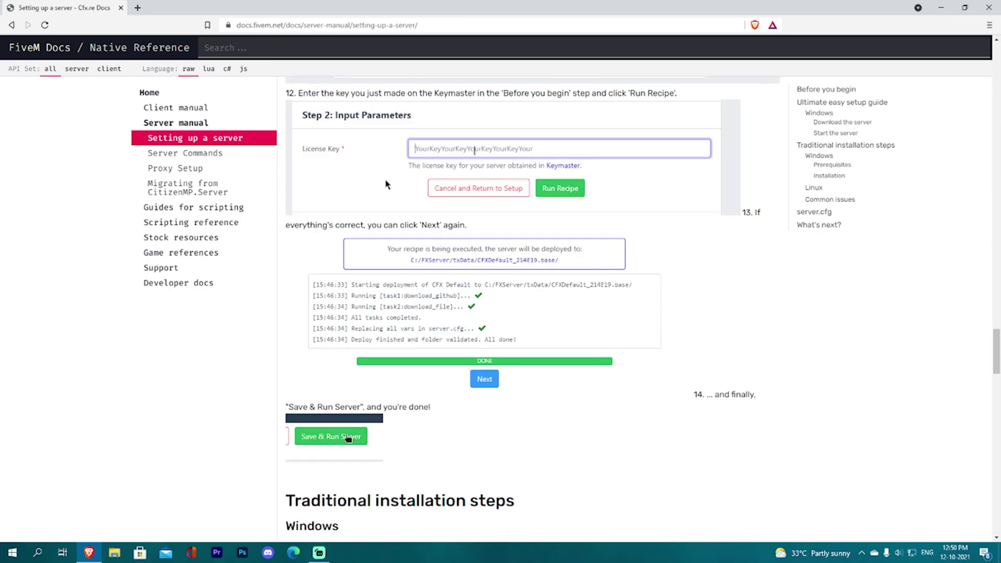
scroll(386, 185, up, 10)
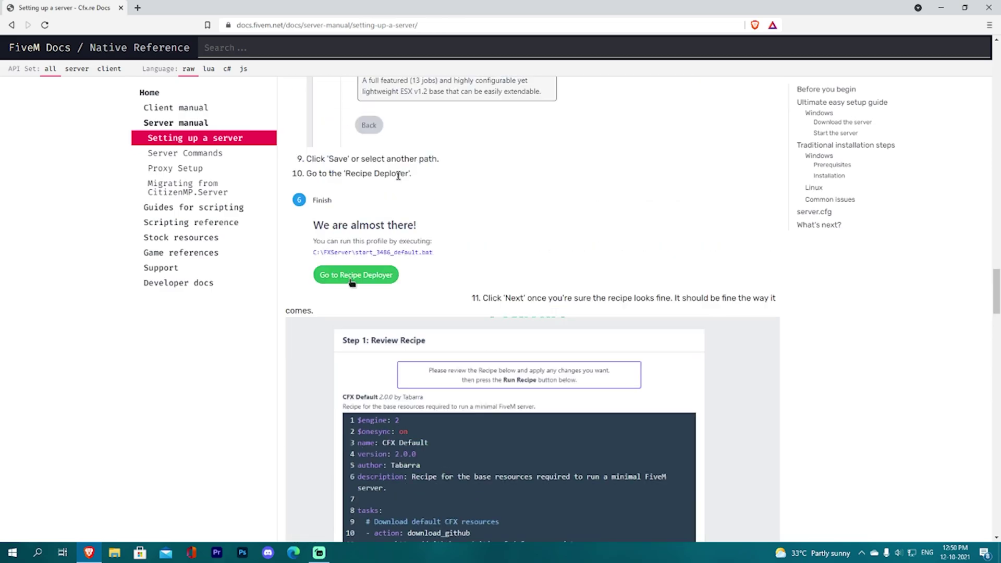
scroll(346, 523, up, 20)
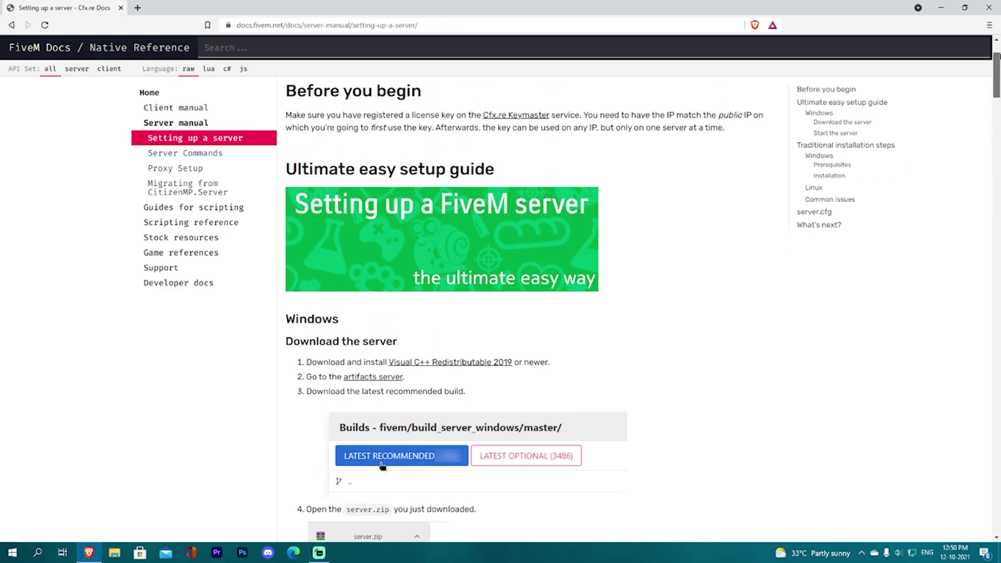
scroll(383, 537, up, 1)
scroll(524, 313, down, 12)
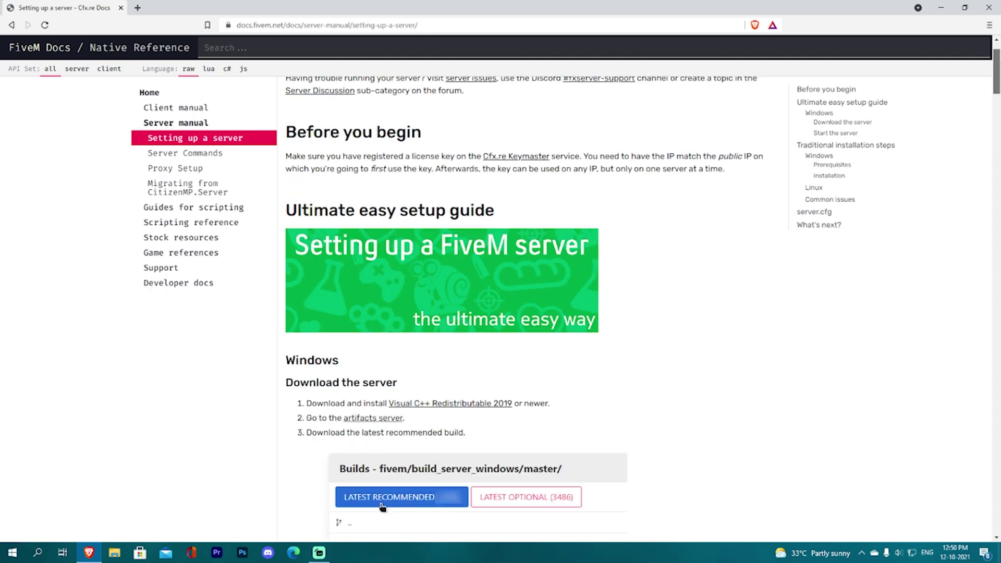
scroll(524, 313, up, 6)
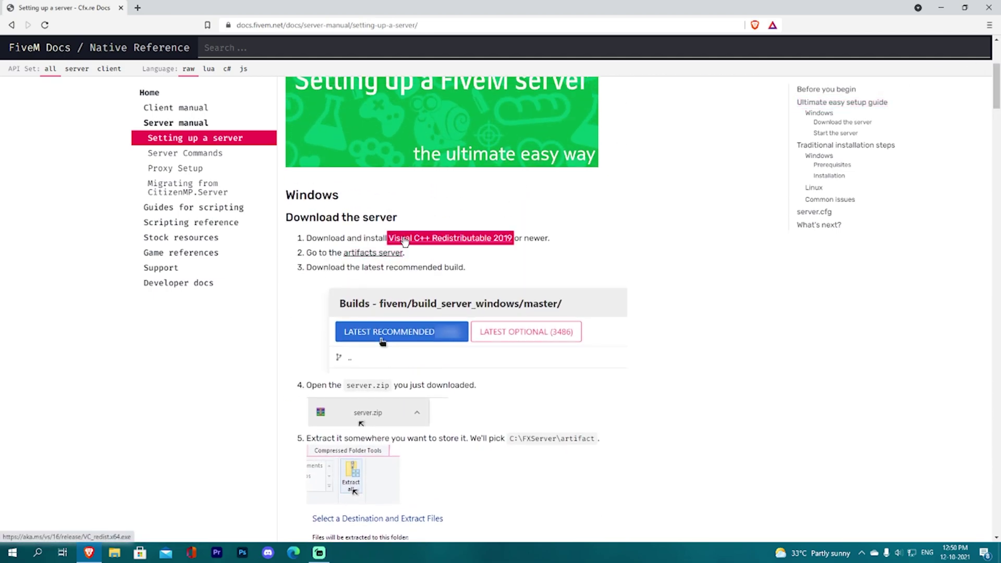
Skip the Visual C++ installer and download the latest recommended build from the artifacts list.
click(446, 241)
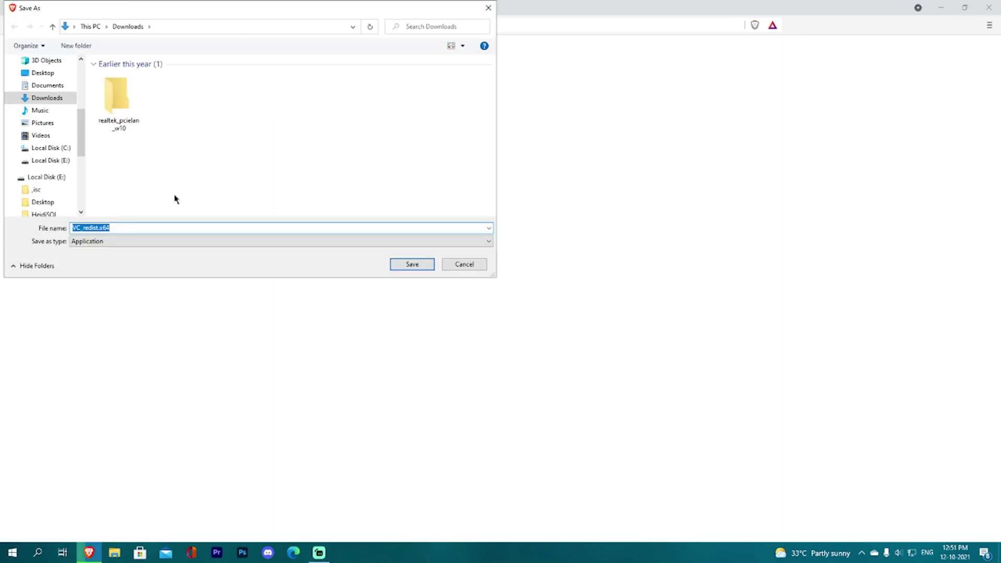
click(464, 264)
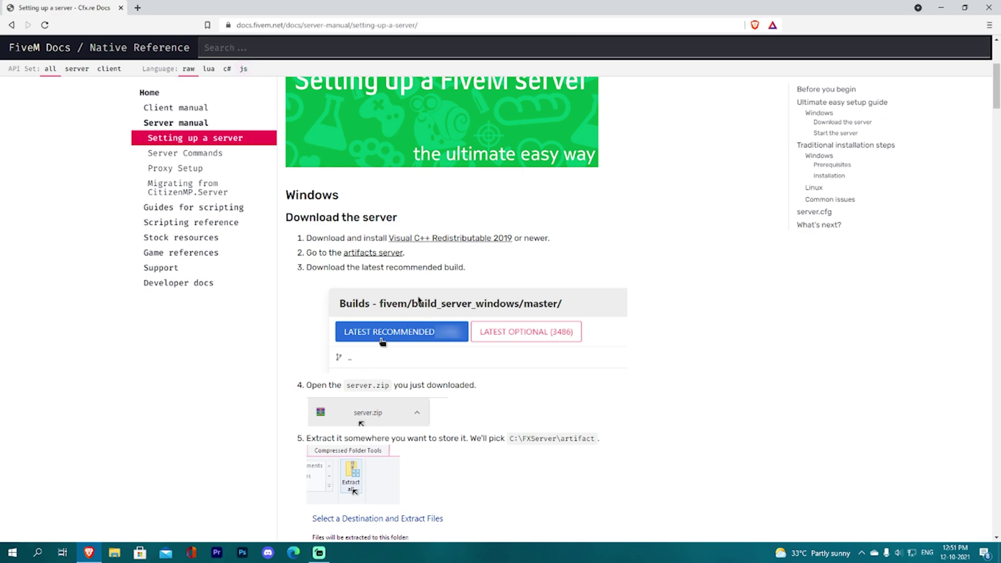
click(358, 253)
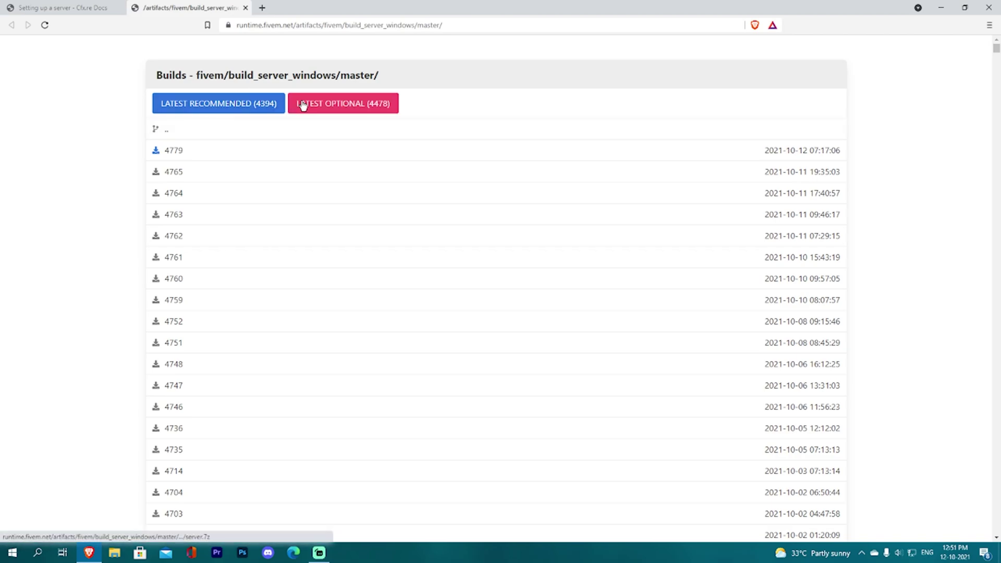
click(195, 110)
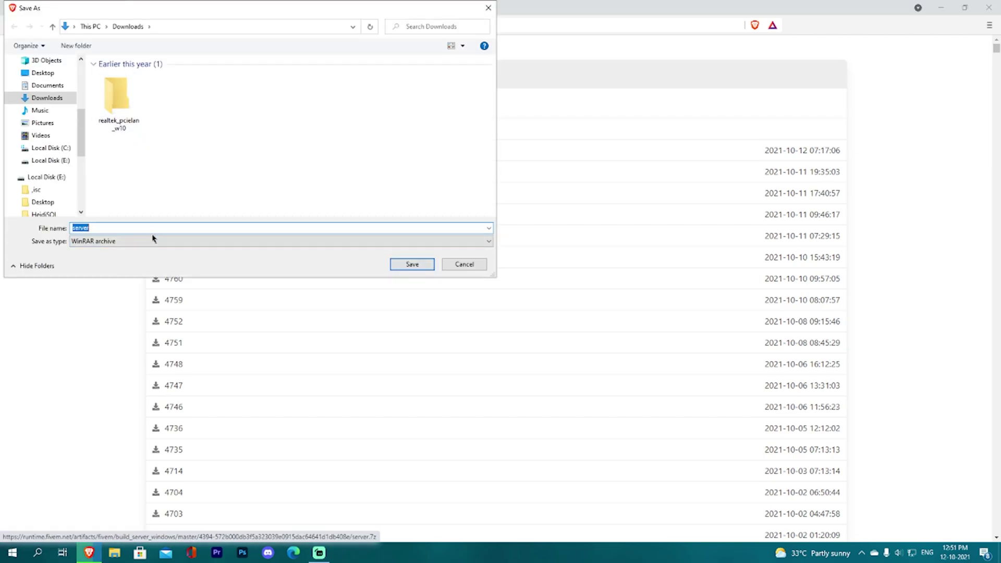
Save the server archive to the Desktop as Test Server.7z and minimize Brave.
click(55, 72)
double_click(140, 228)
key(BackSpace)
text(Test S)
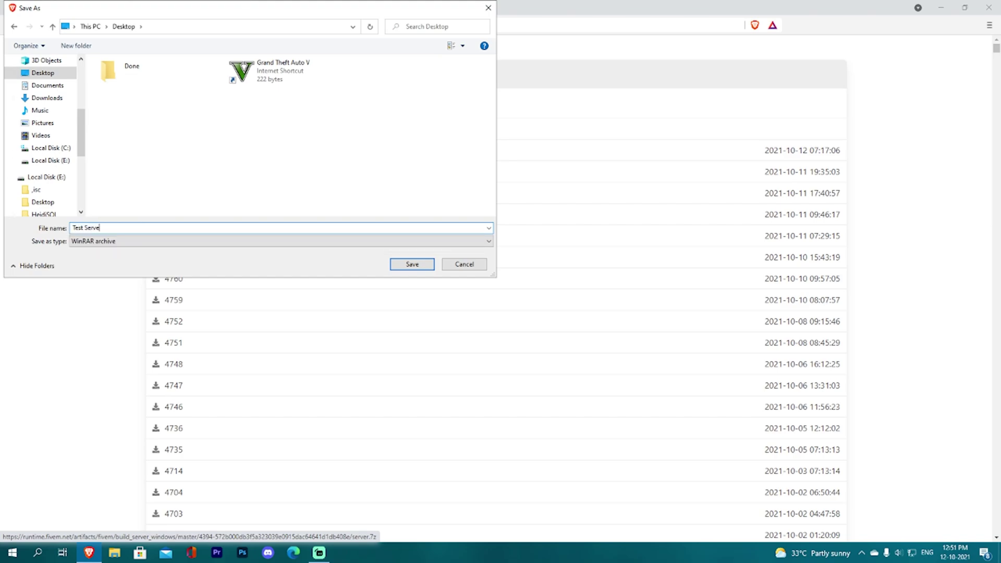
key(Return)
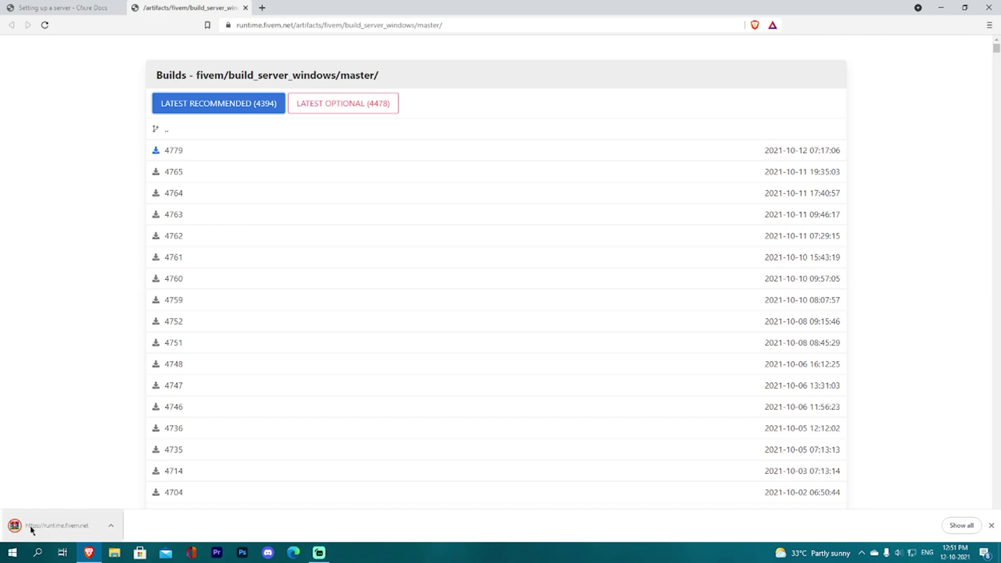
click(949, 6)
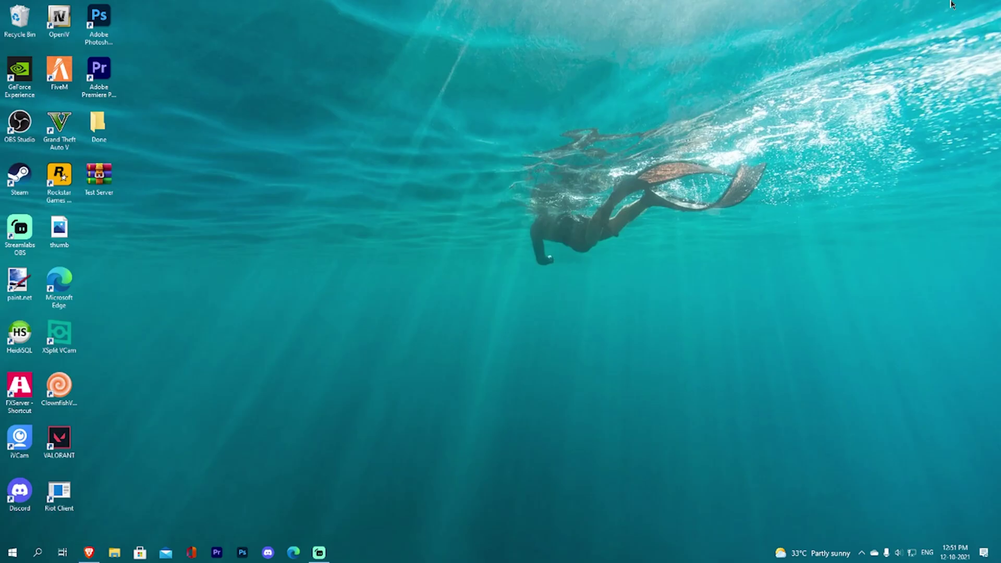
Open the Test Server archive in WinRAR to inspect its contents, then close it.
right_click(112, 181)
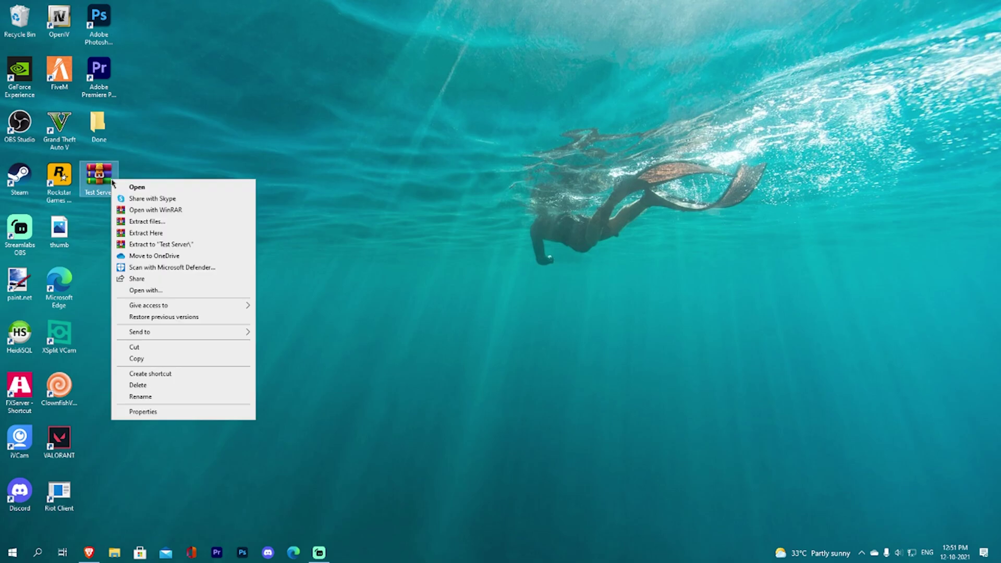
click(152, 233)
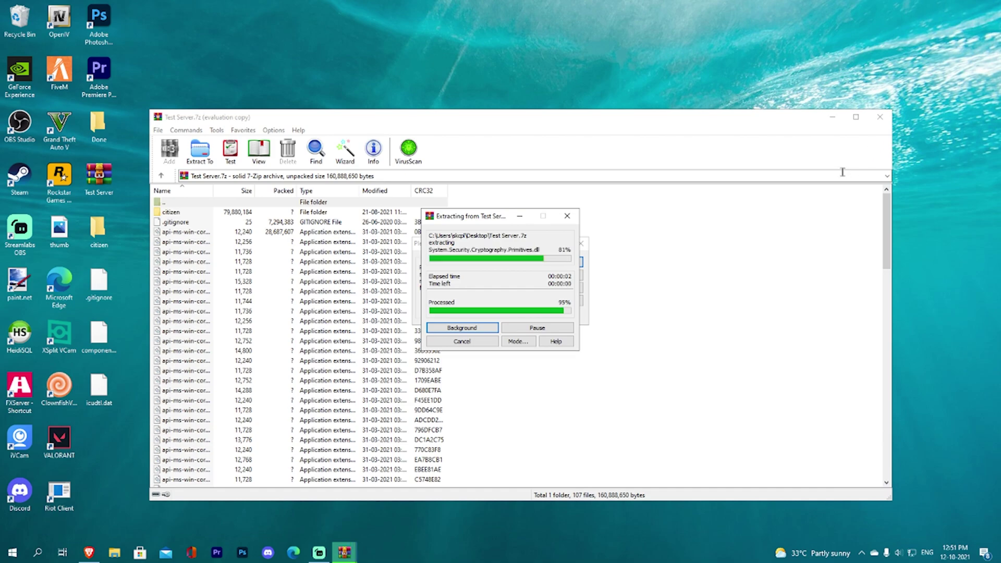
click(581, 244)
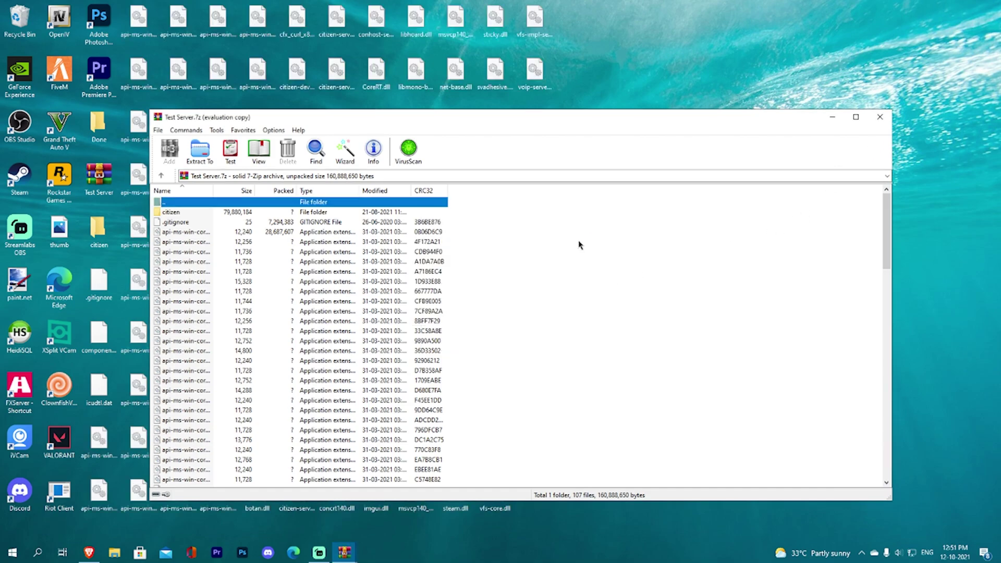
click(880, 117)
Delete the loose extracted files, from the dll files up to citizen, from the desktop.
drag(524, 504, 139, 2)
key(Delete)
drag(140, 505, 96, 238)
key(Delete)
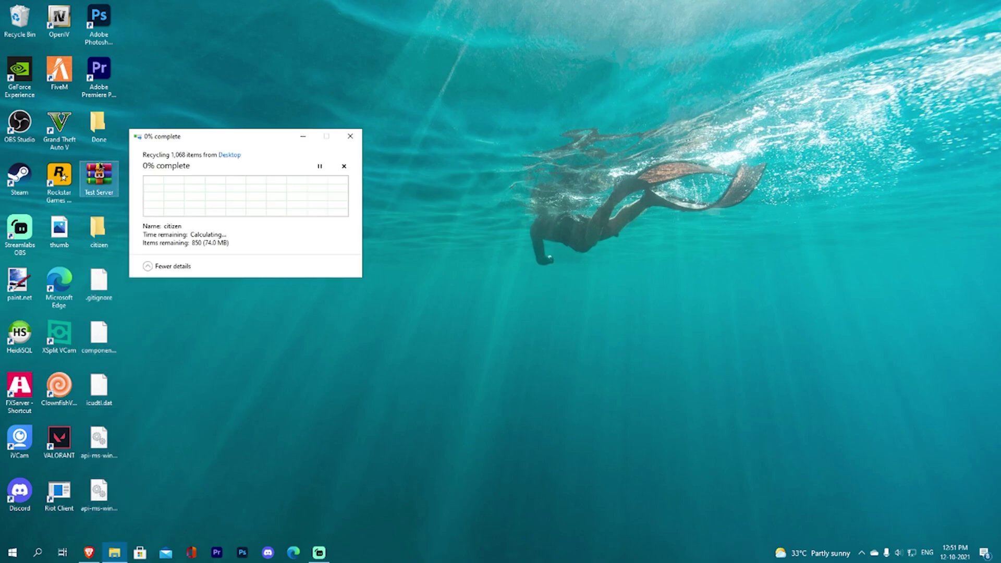
Extract Test Server.7z into a Test Server folder on the Desktop.
right_click(100, 164)
click(119, 205)
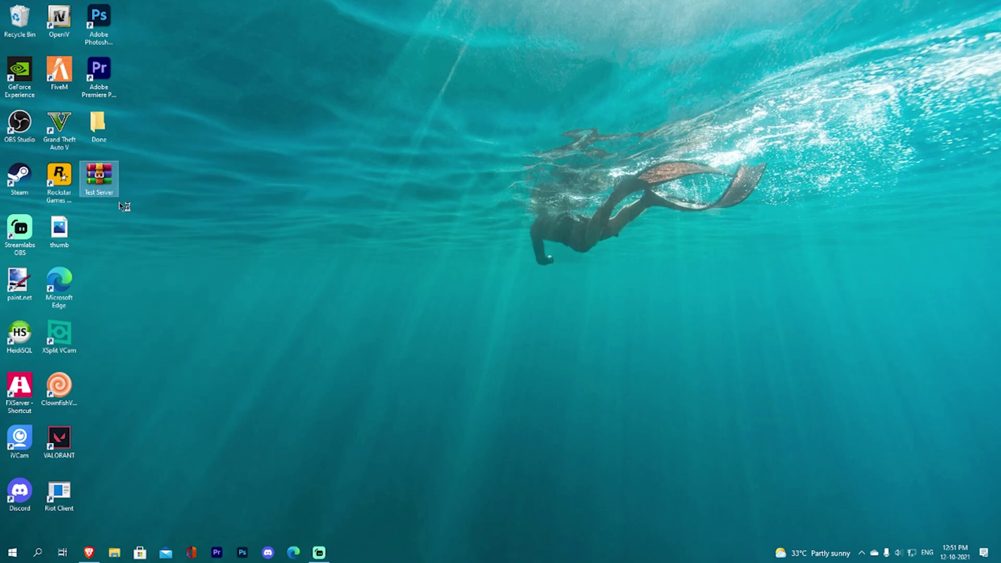
click(493, 209)
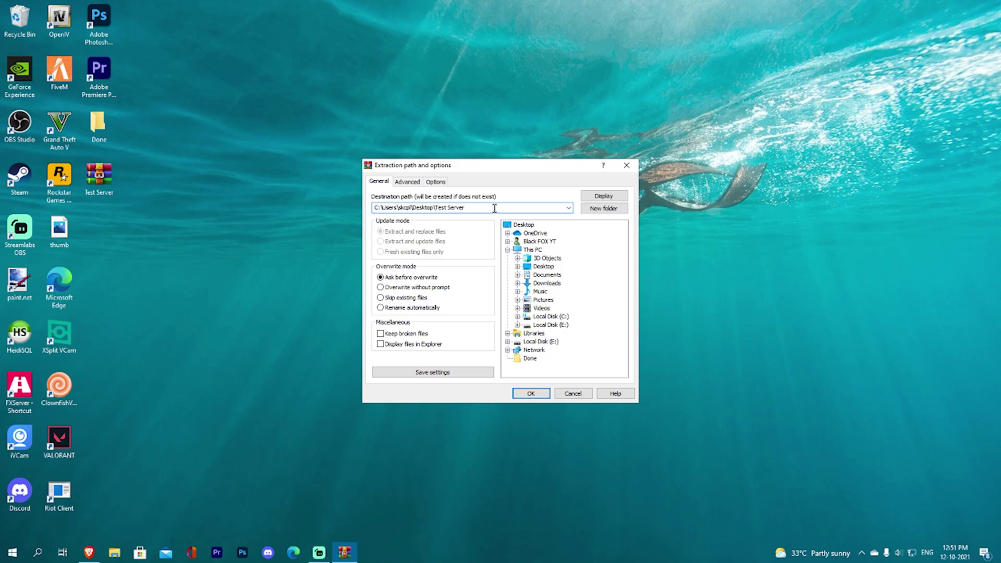
click(545, 397)
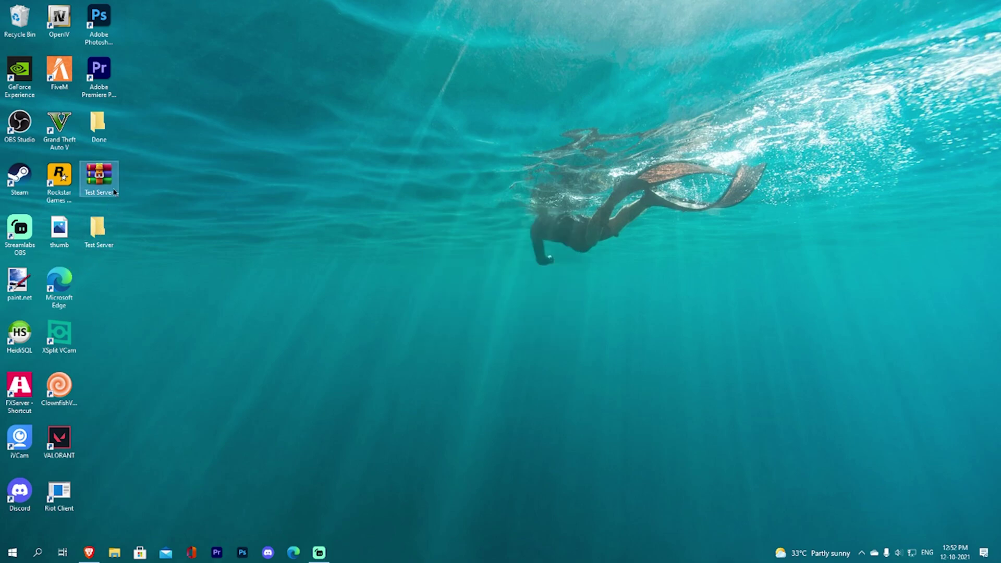
Open the extracted Test Server folder and launch FXServer.exe.
click(102, 237)
double_click(102, 237)
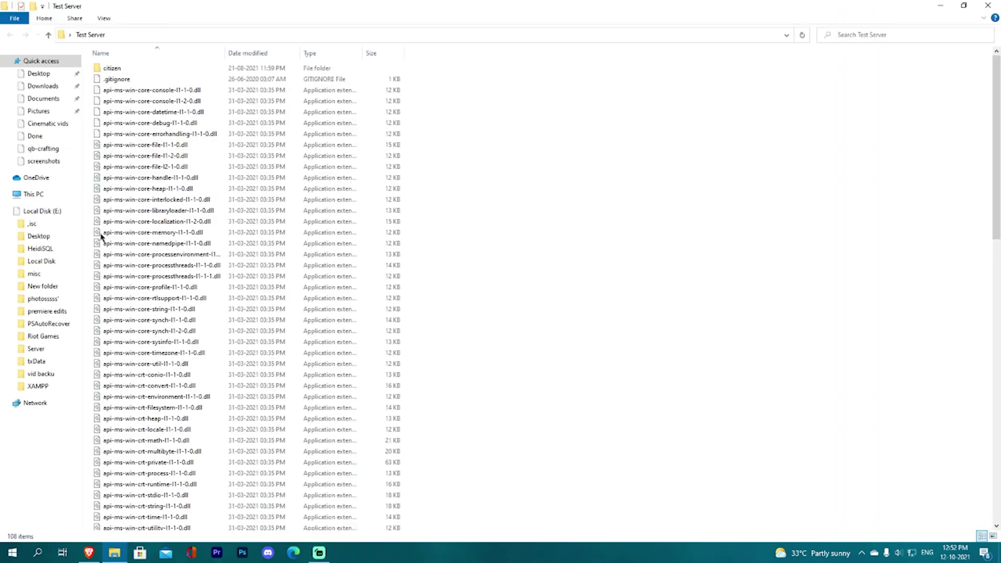
scroll(312, 197, down, 12)
scroll(312, 197, down, 6)
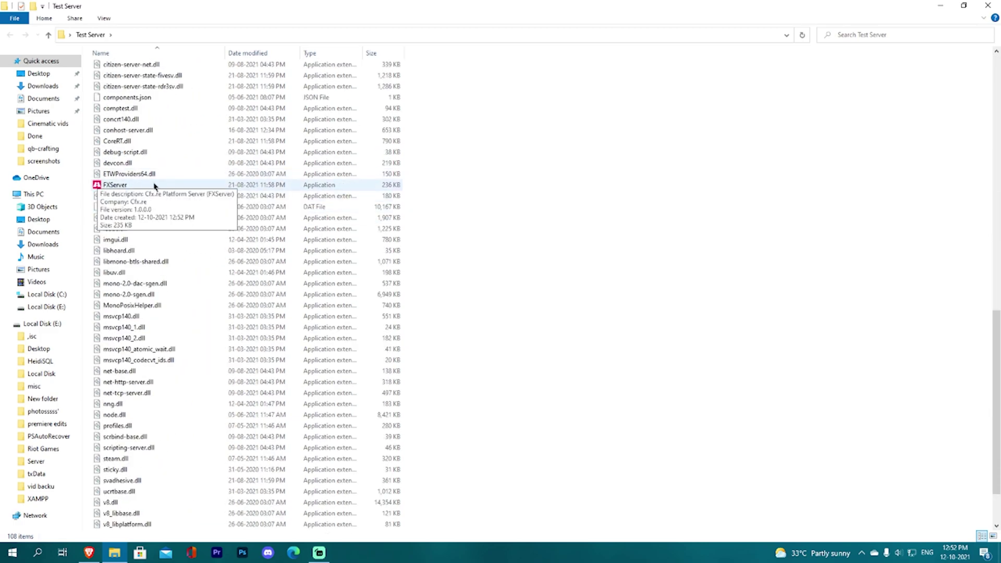
double_click(106, 185)
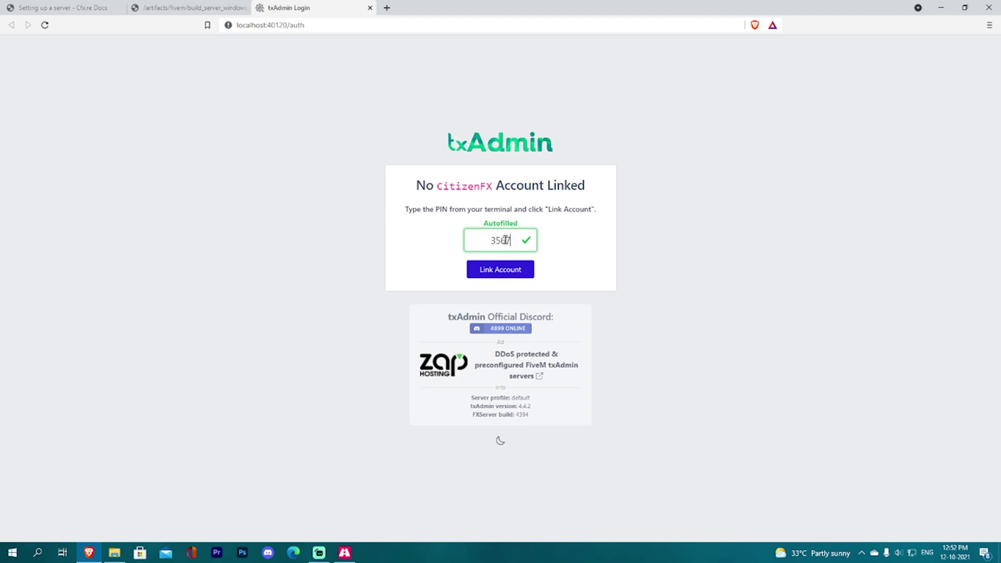
Check the autofilled PIN against the FXServer console, link the account, and authorize txAdmin.
drag(511, 240, 481, 240)
click(476, 240)
click(345, 553)
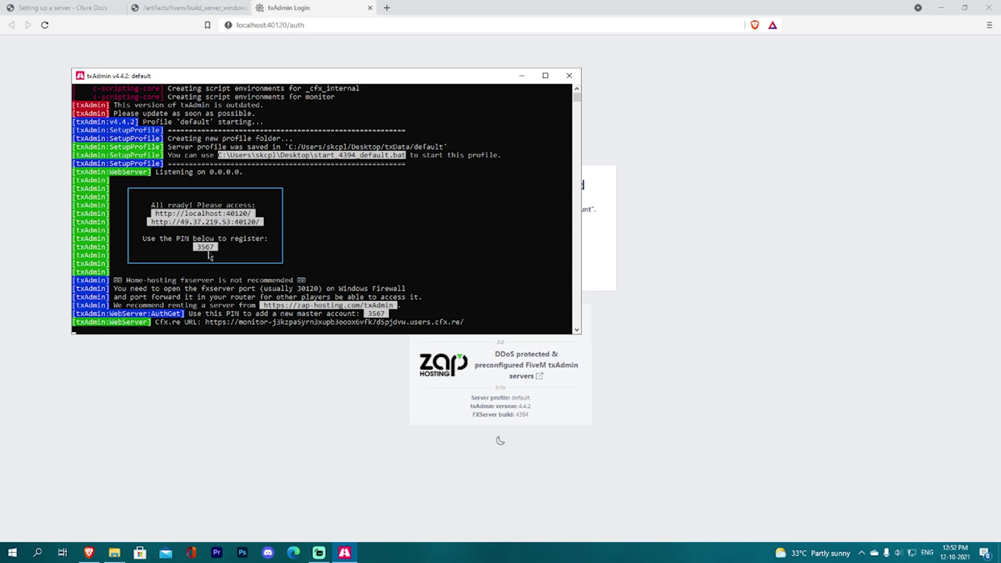
click(521, 76)
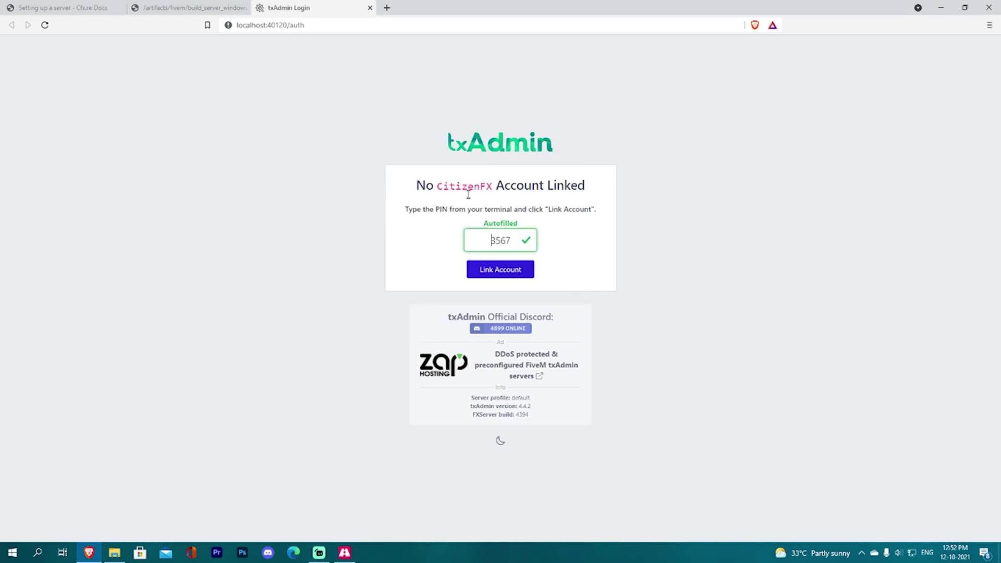
click(502, 269)
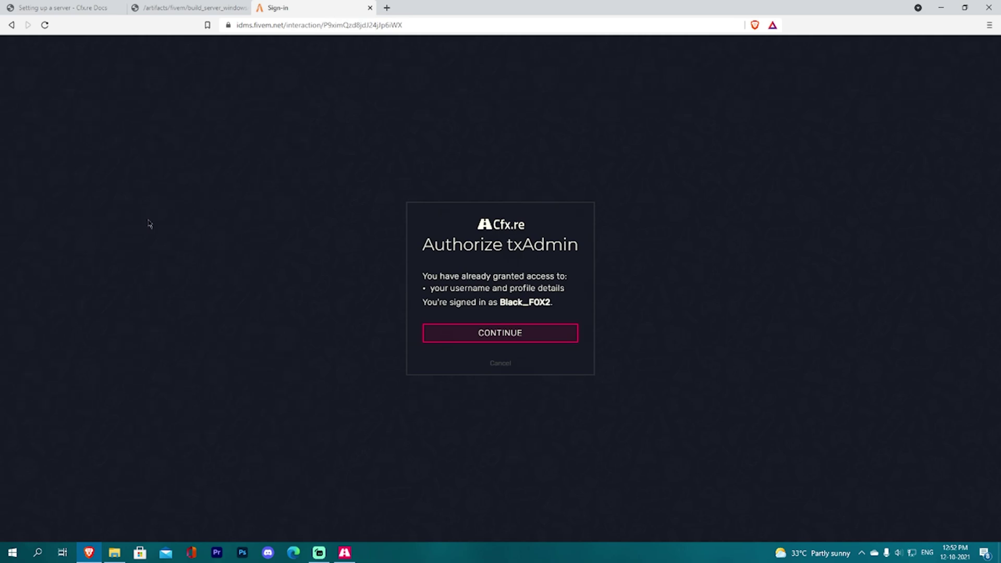
click(494, 342)
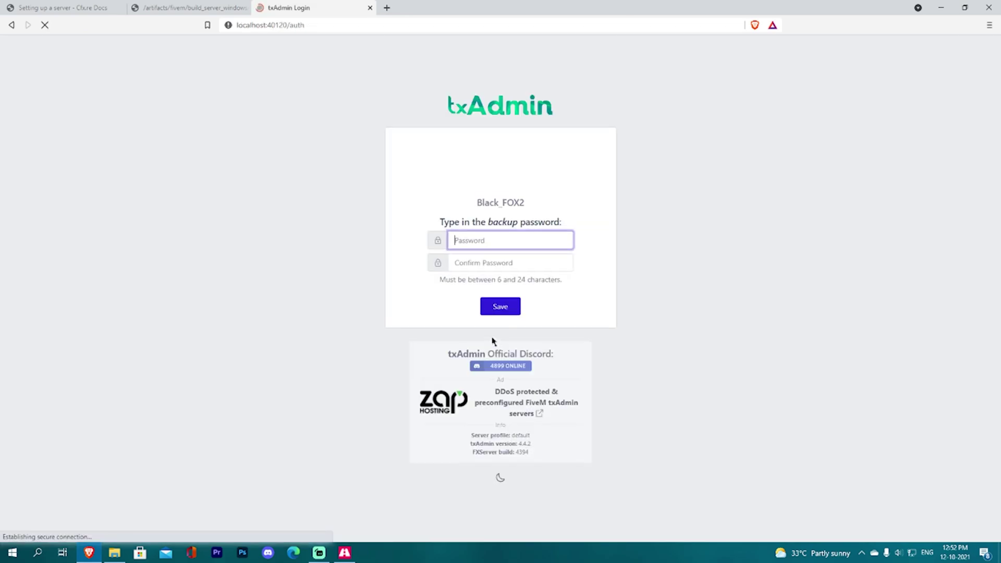
Enter the backup password and its confirmation, then attempt to save.
text(1)
key(BackSpace)
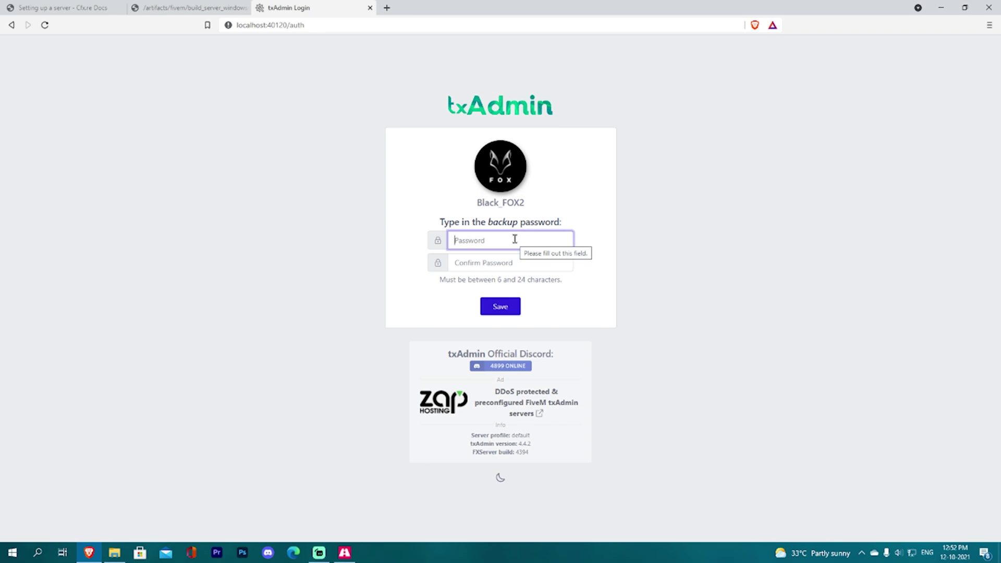
text(*)
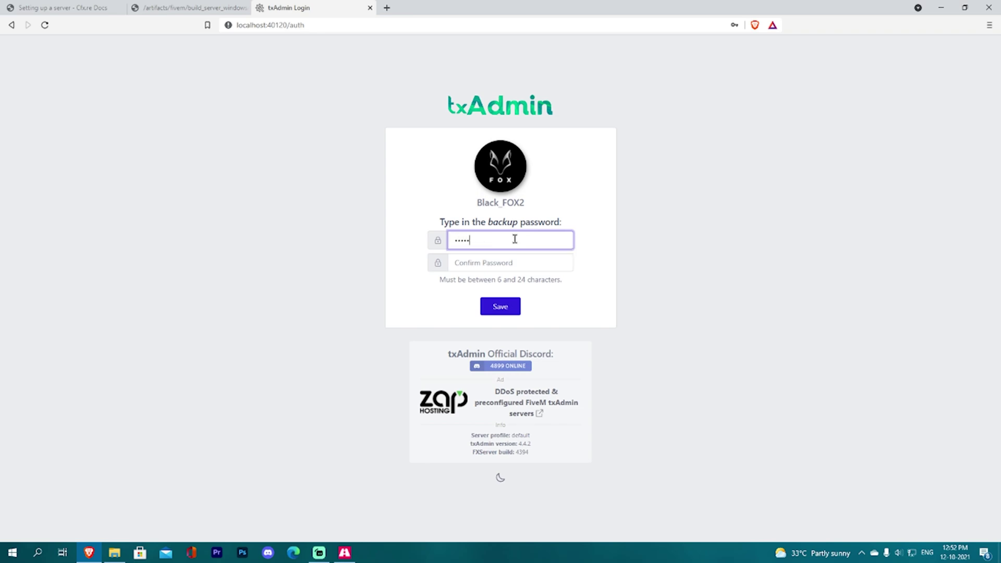
text(**)
key(Tab)
text(*)
key(BackSpace)
text(**)
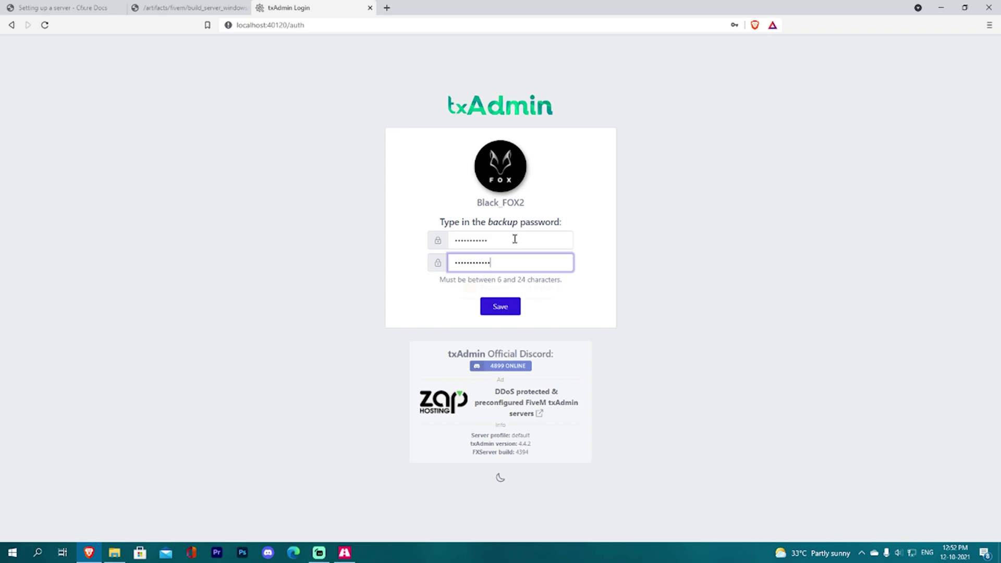
key(Return)
Retype the mismatched confirmation password and save the backup password.
drag(491, 258, 431, 264)
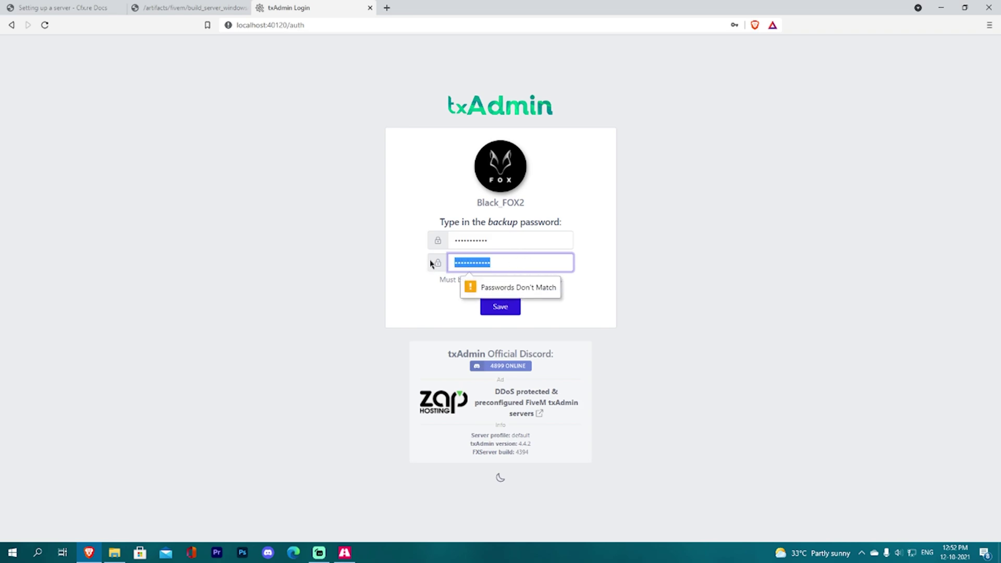
key(BackSpace)
text(*********)
key(Return)
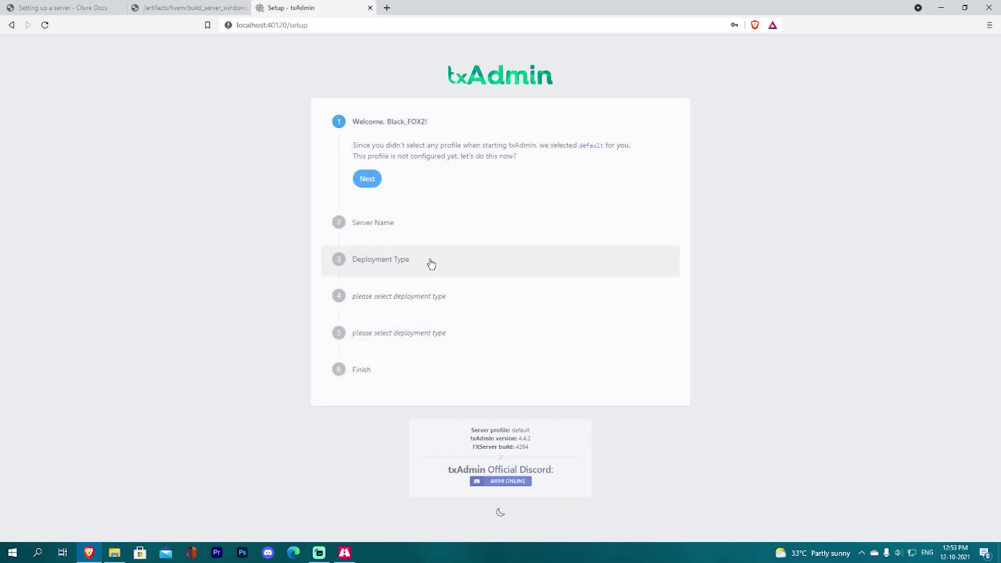
Start configuring the default profile and name the server 'Test Server'.
click(367, 178)
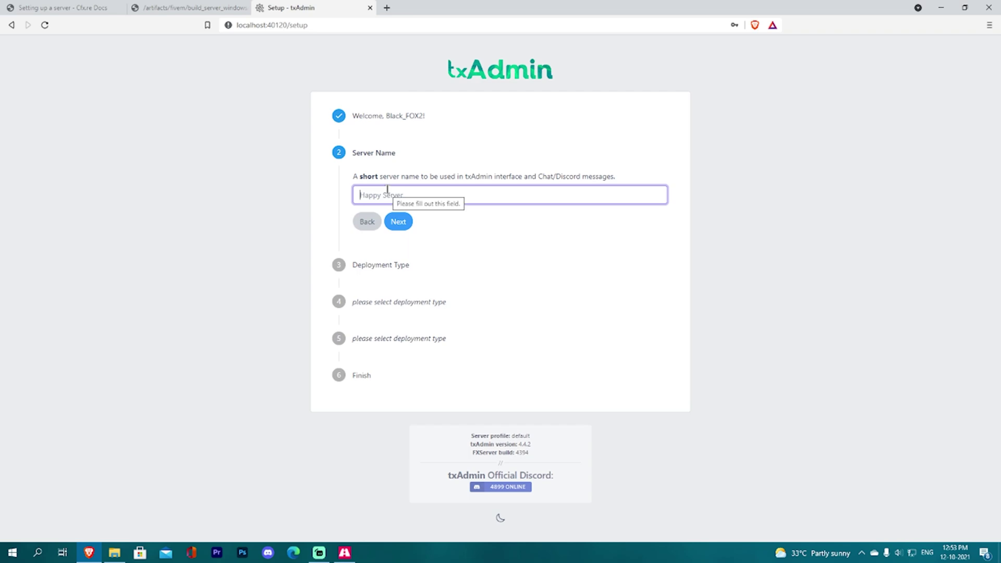
text(Te)
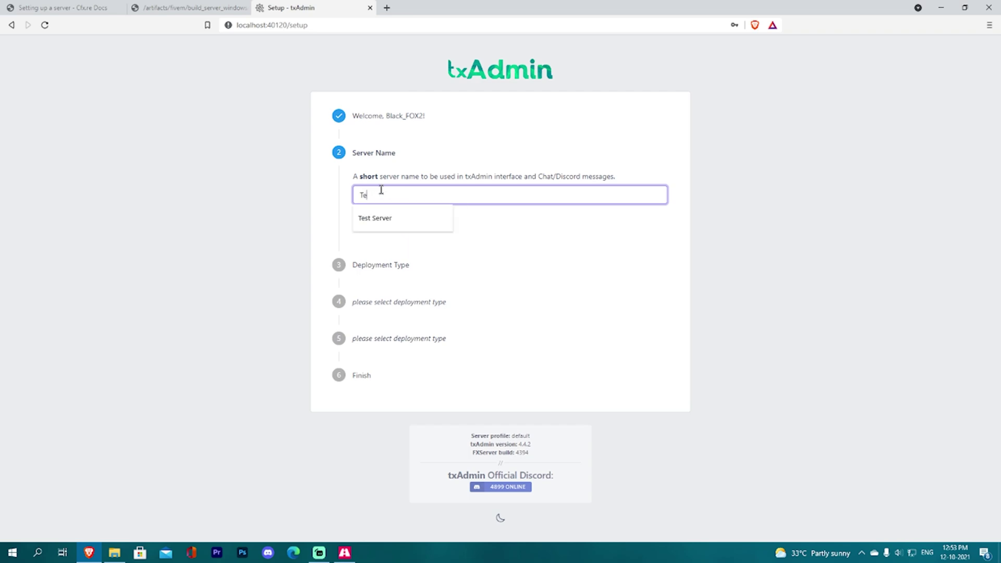
text(st)
click(376, 218)
click(404, 228)
click(405, 229)
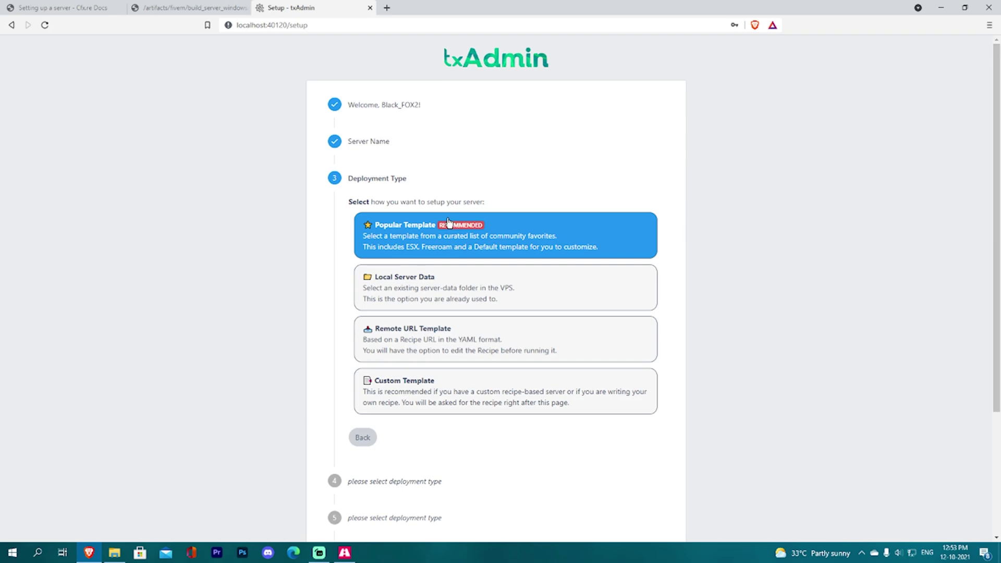
Choose the QBCore Framework popular template, accept the suggested data folder, and reach the recipe deployer.
click(554, 239)
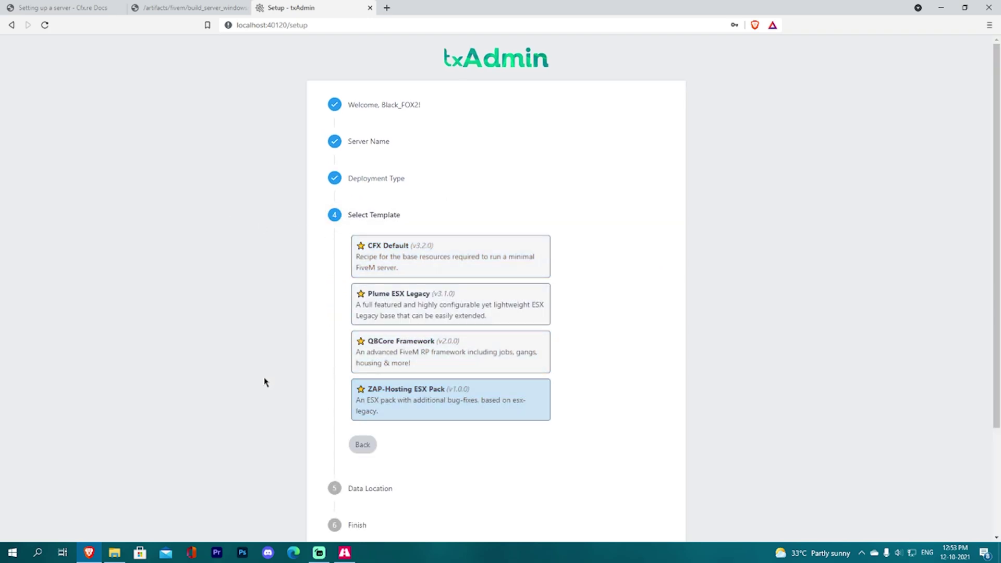
click(425, 357)
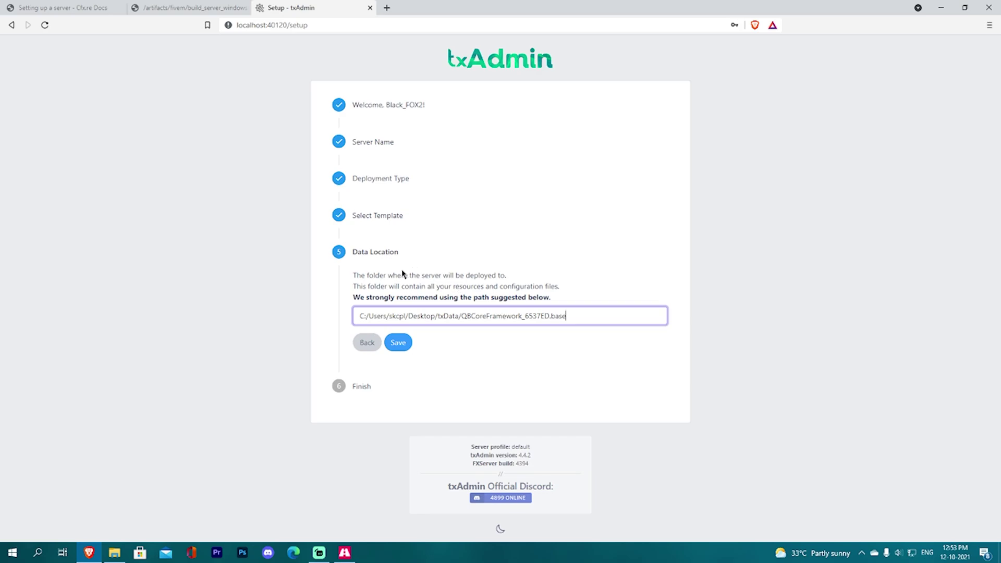
click(398, 343)
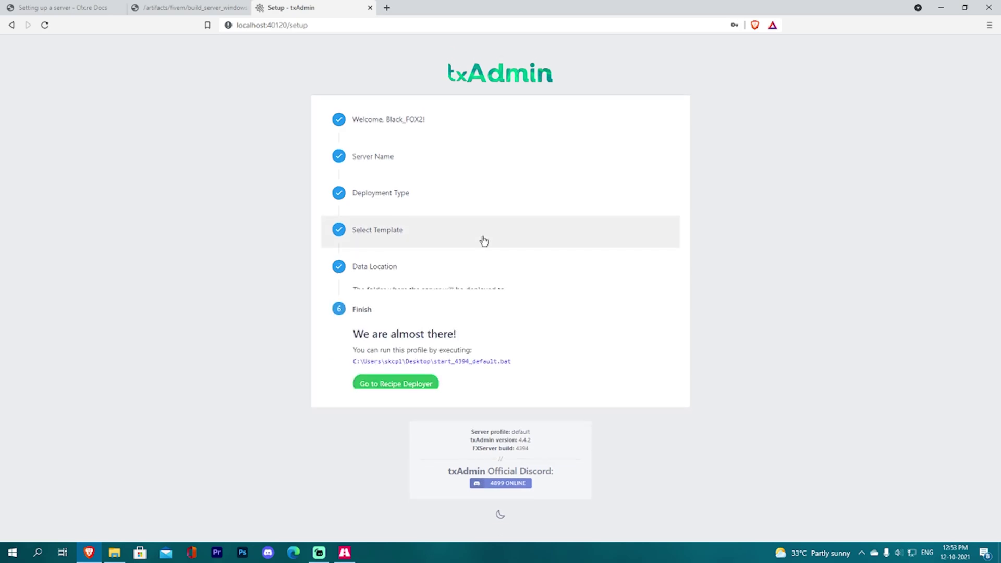
click(404, 379)
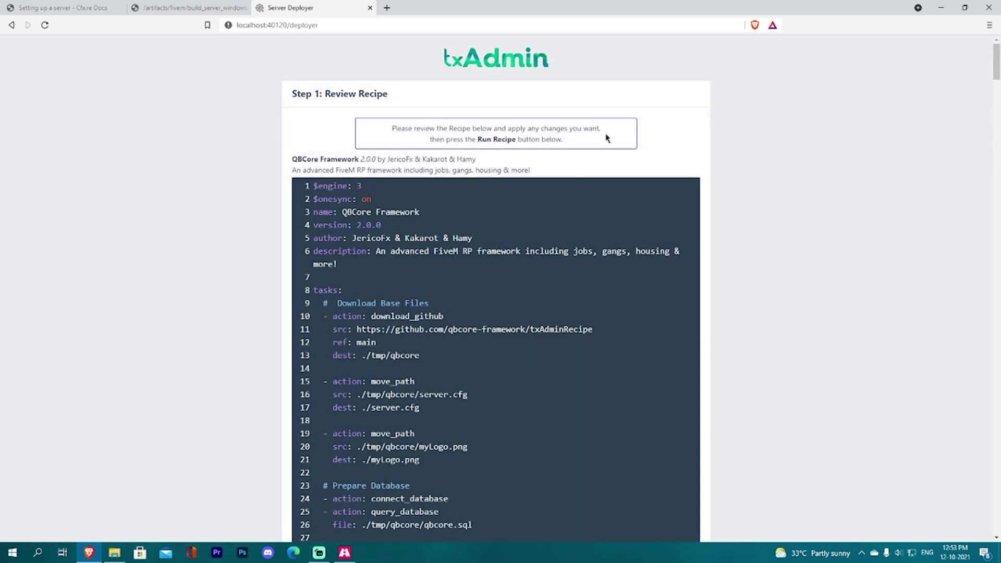
Accept the QBCore recipe to reach Input Parameters, then open Keymaster for a license key.
scroll(566, 135, down, 20)
scroll(566, 136, down, 20)
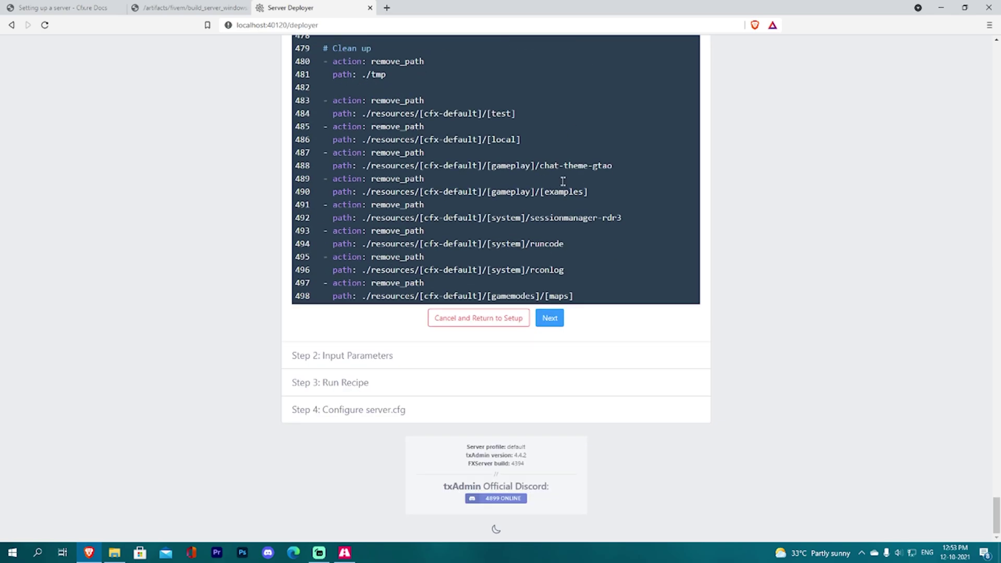
click(549, 318)
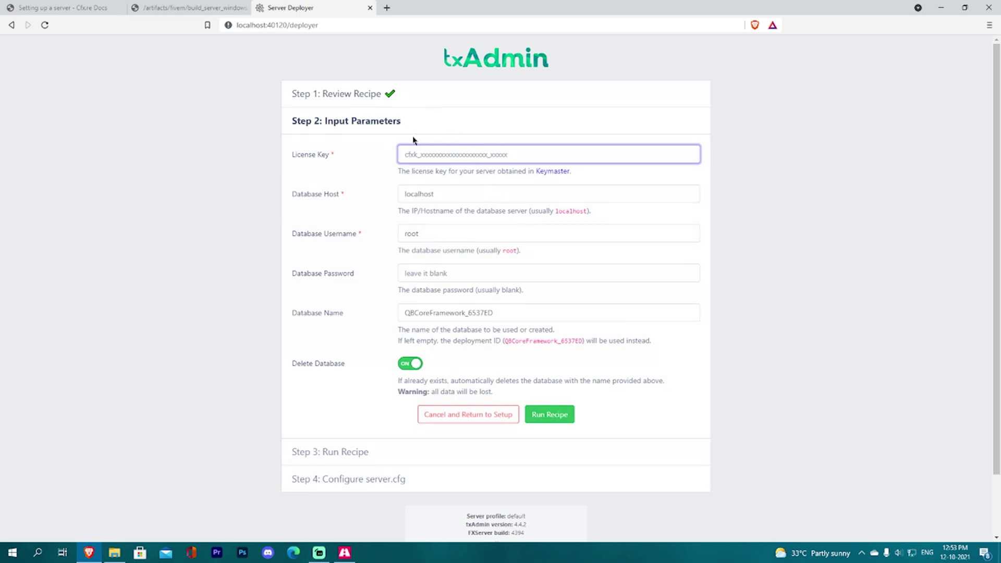
click(561, 173)
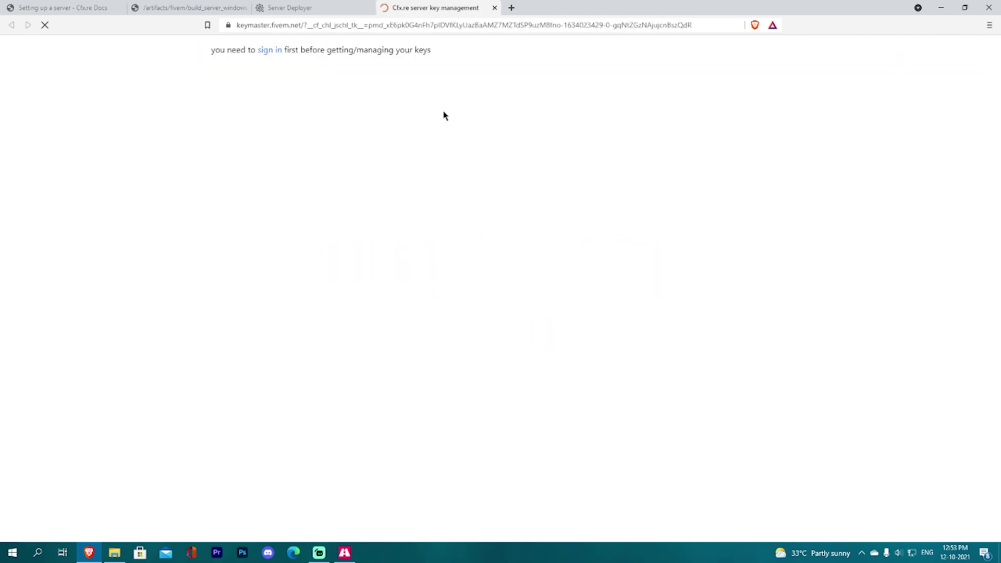
Sign in to Cfx.re Keymaster, view a server key's details, then return to txAdmin's License Key field.
click(269, 51)
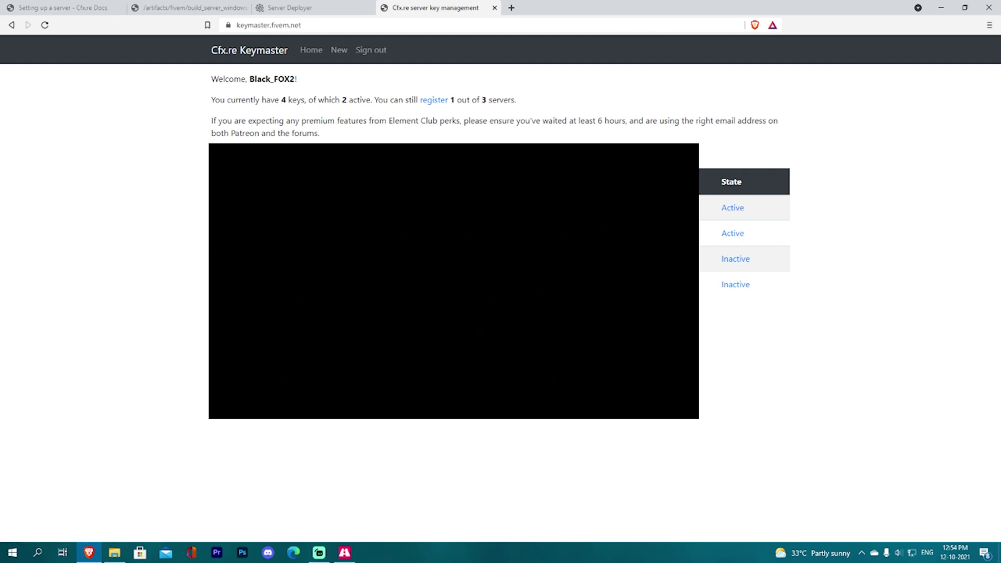
click(414, 139)
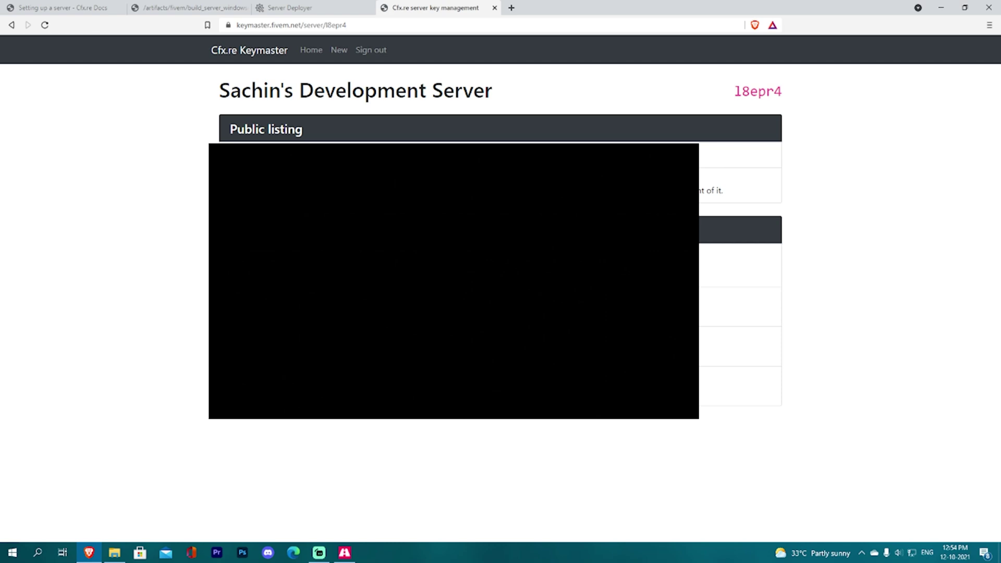
click(10, 24)
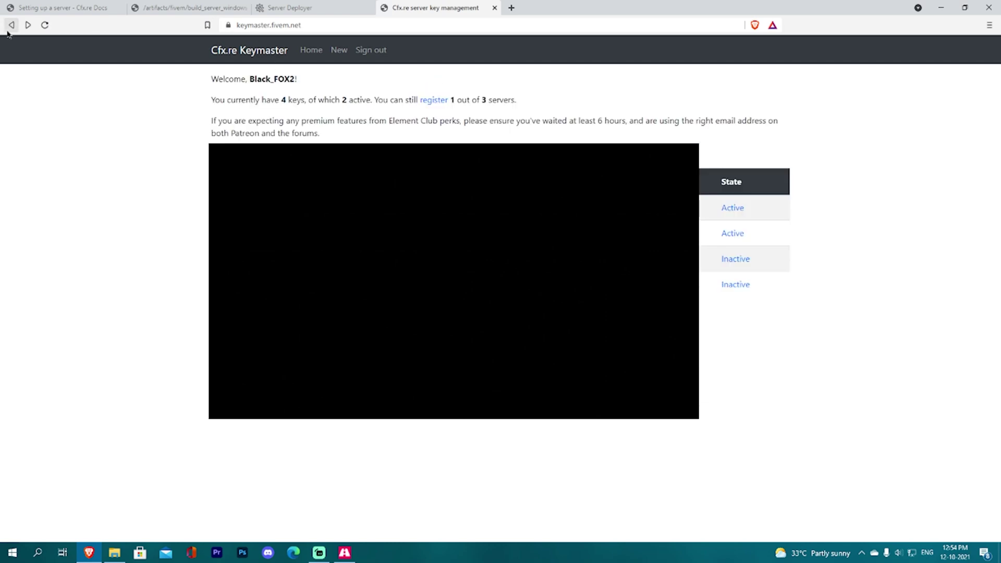
click(280, 7)
click(432, 155)
Paste the license key and run the recipe, which fails to reach the database at 127.0.0.1:3306.
key(ctrl+v)
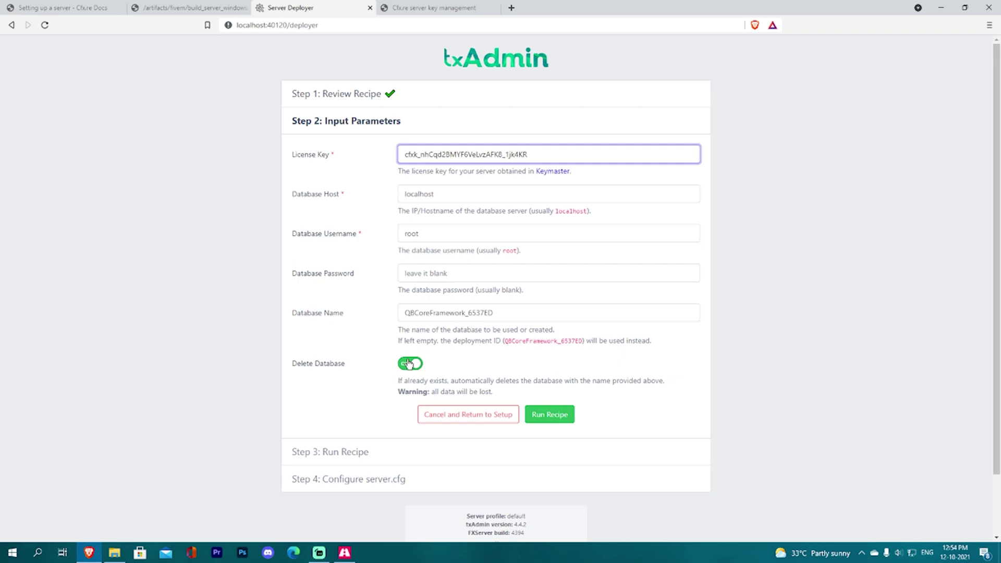
click(571, 416)
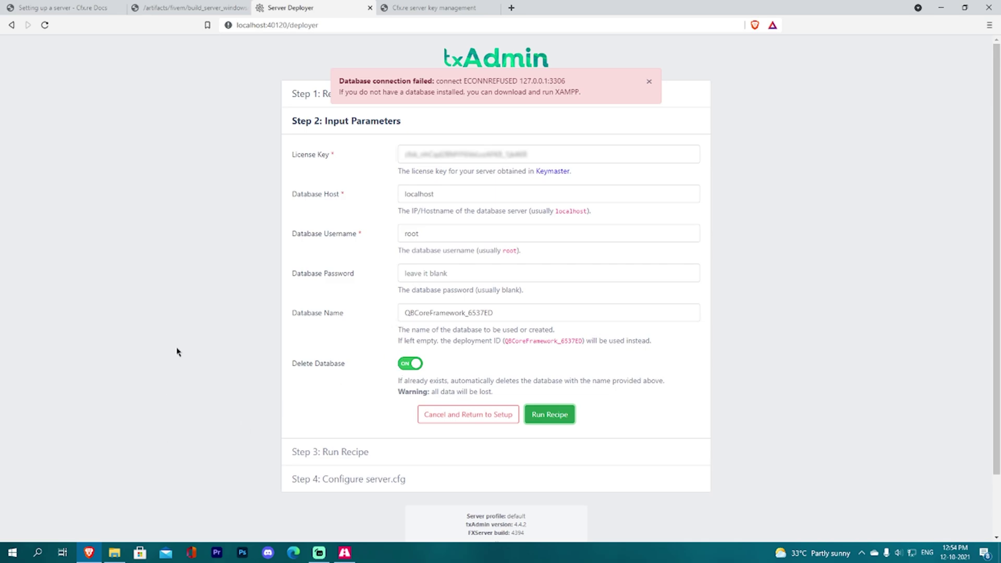
click(513, 8)
Search the web for XAMPP, visit the Apache Friends site, then close that tab.
text(xam)
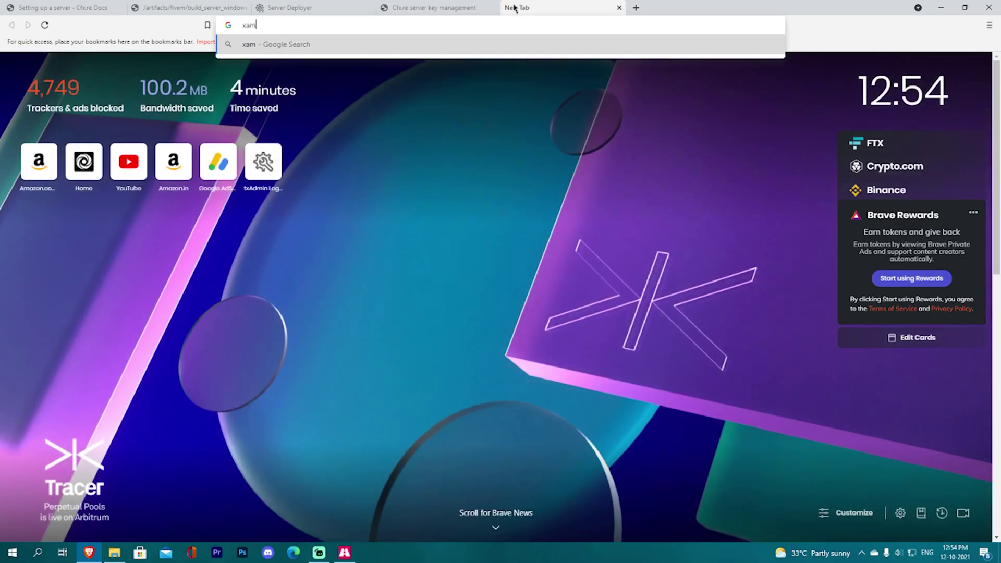
key(BackSpace)
key(BackSpace)
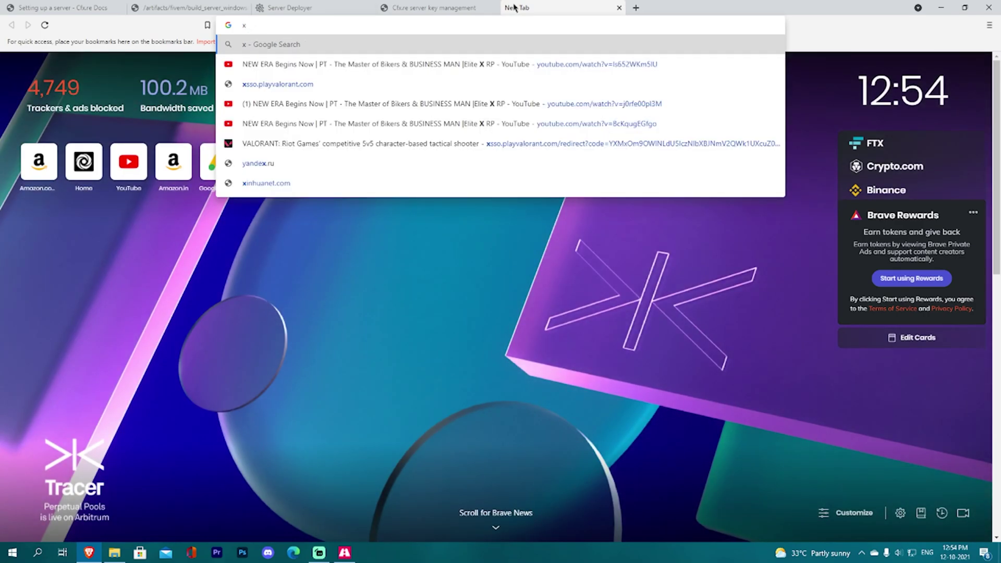
text(ampaa)
key(Return)
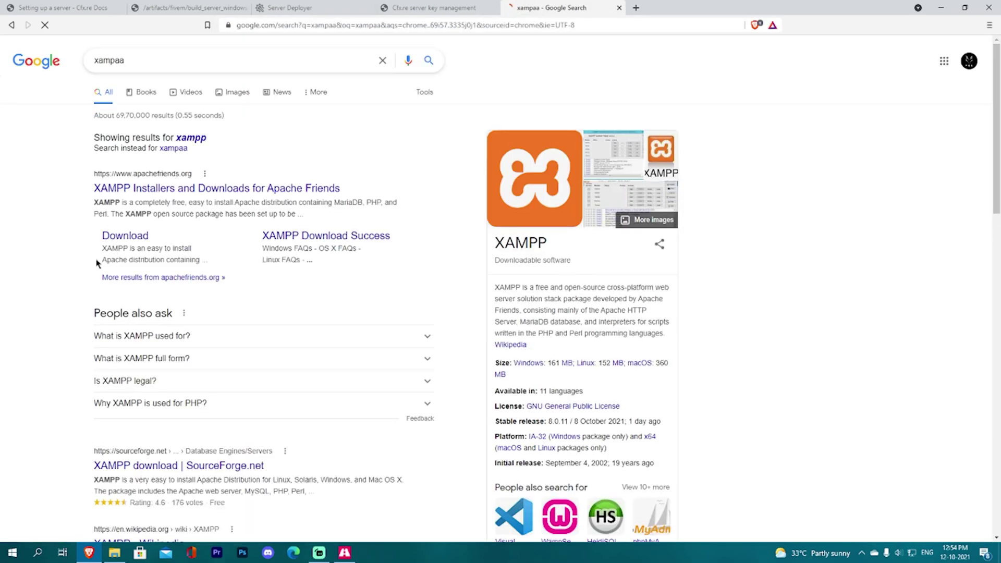
click(145, 188)
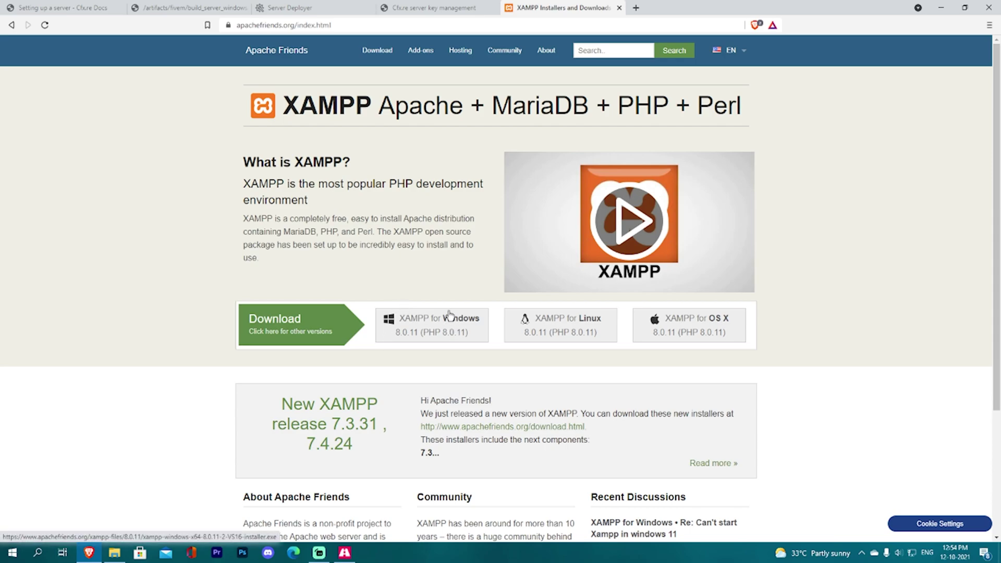
click(619, 8)
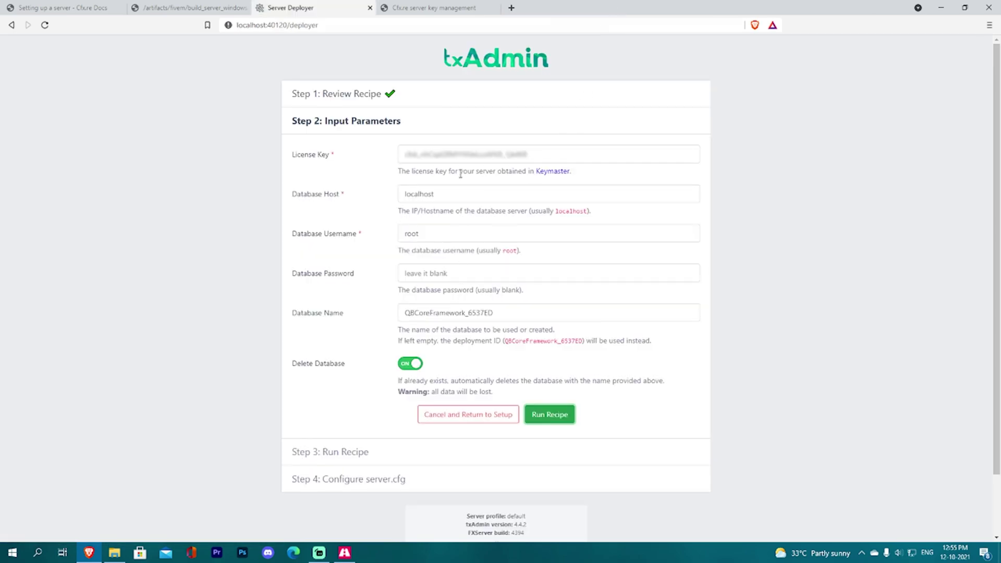
Launch the XAMPP Control Panel from Windows search.
key(super)
text(xampp)
key(Return)
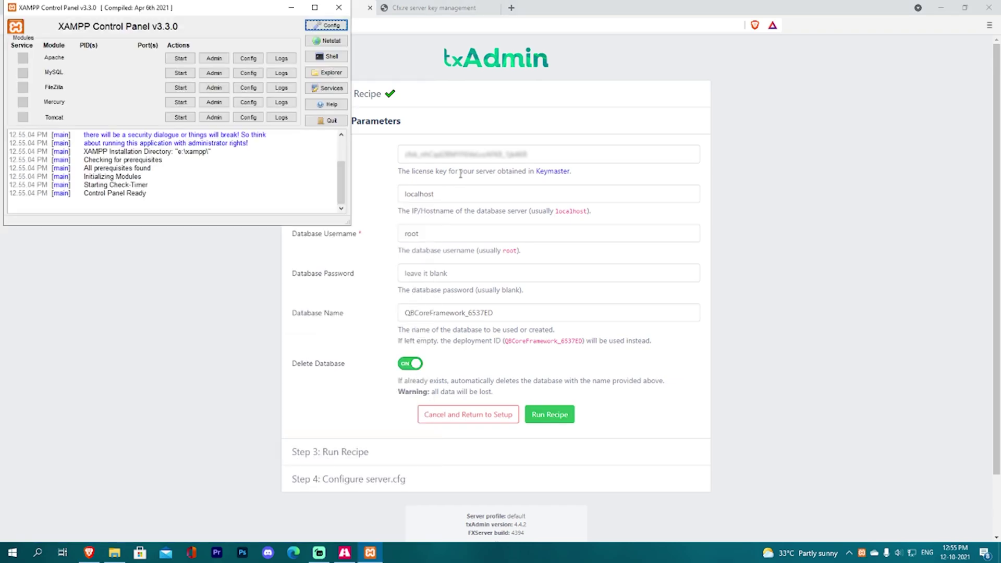
drag(170, 9, 217, 22)
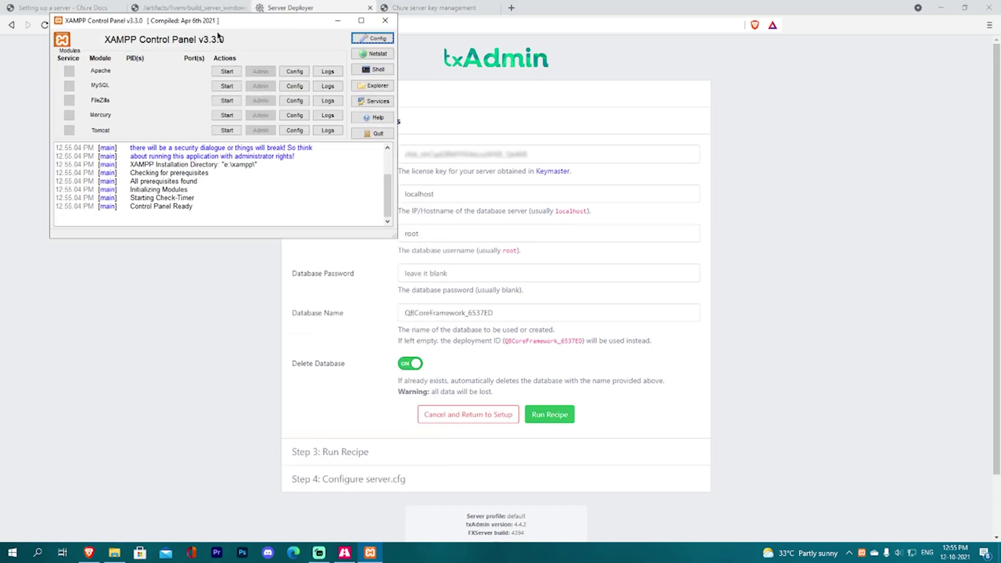
Start Apache and MySQL in XAMPP, then run the QBCore recipe in txAdmin.
click(214, 71)
click(226, 86)
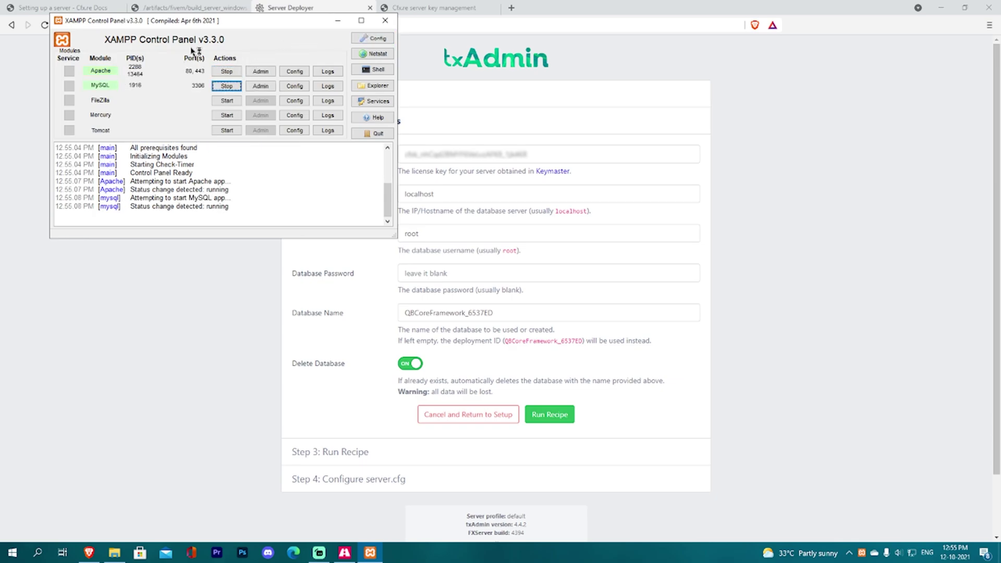
click(338, 20)
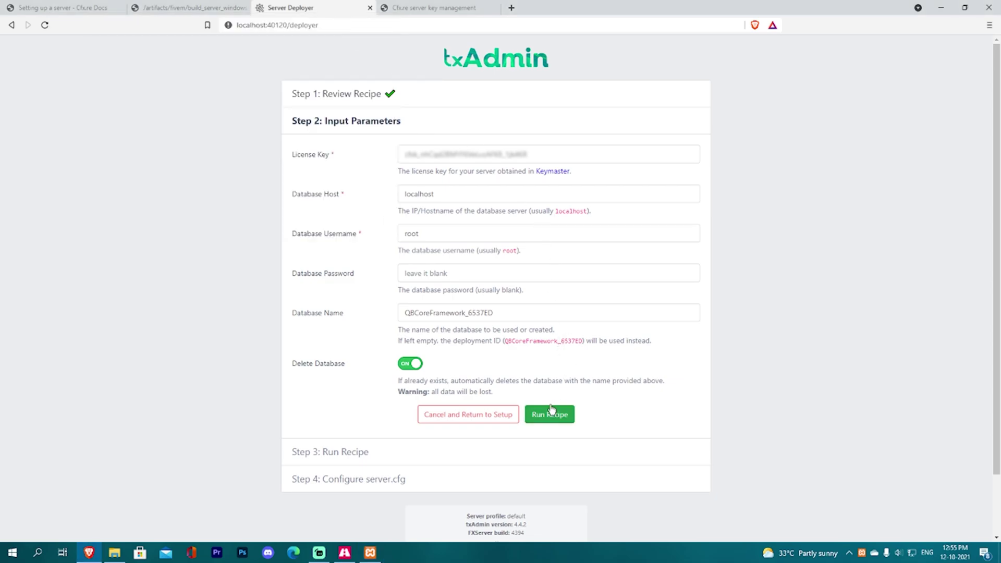
click(565, 414)
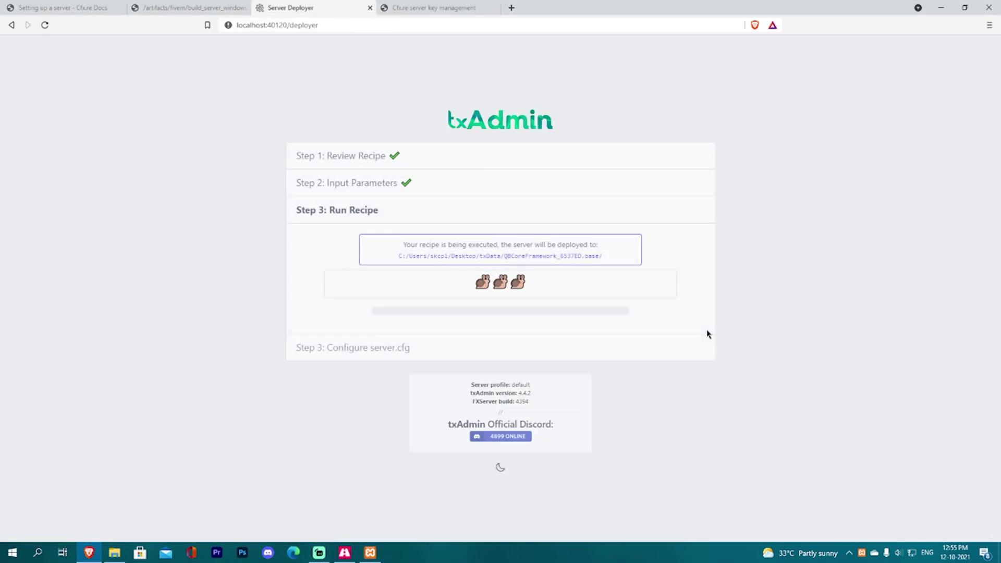